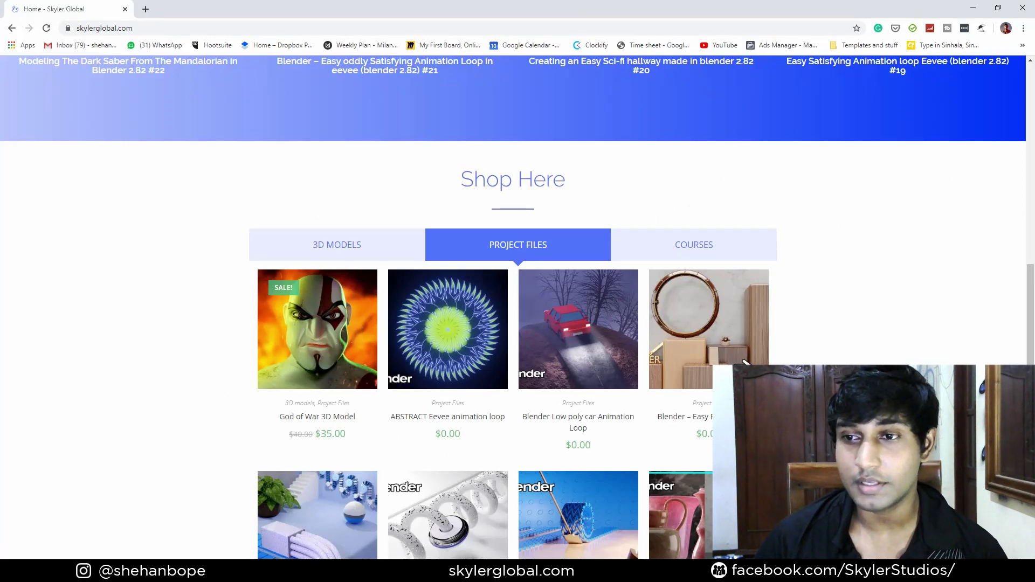
{"action": "scroll", "coordinate": [139, 434], "scroll_direction": "up", "scroll_amount": 2}
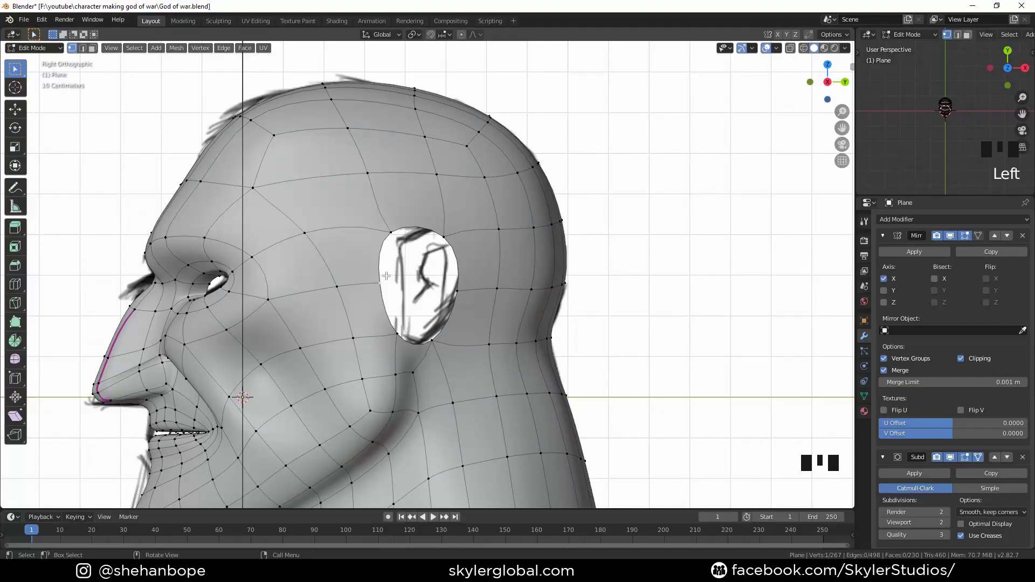
Step: Extrude the front edges of the ear hole backward into the opening, scaling and moving the new edges to fit the ear sketch
{"action": "left_click", "coordinate": [379, 283], "text": "shift"}
{"action": "left_click", "coordinate": [397, 329], "text": "shift"}
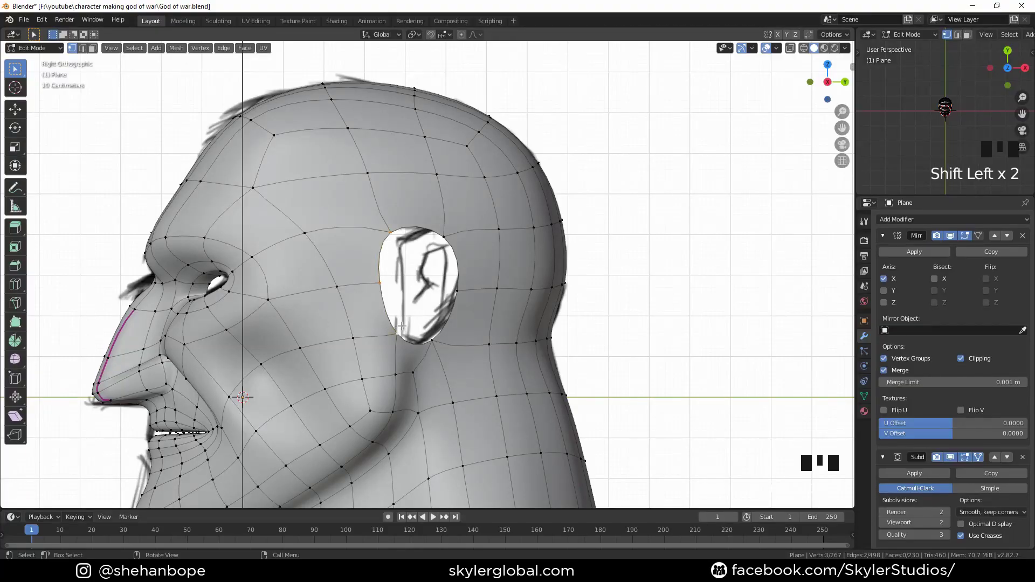
{"action": "key", "text": "2"}
{"action": "key", "text": "e"}
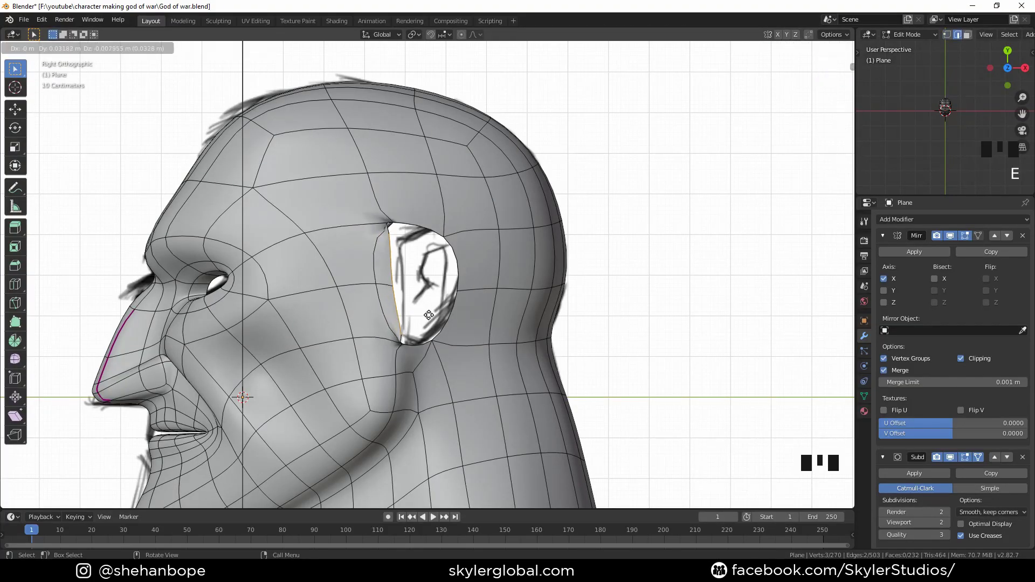
{"action": "left_click", "coordinate": [411, 312]}
{"action": "key", "text": "s"}
{"action": "left_click", "coordinate": [458, 345]}
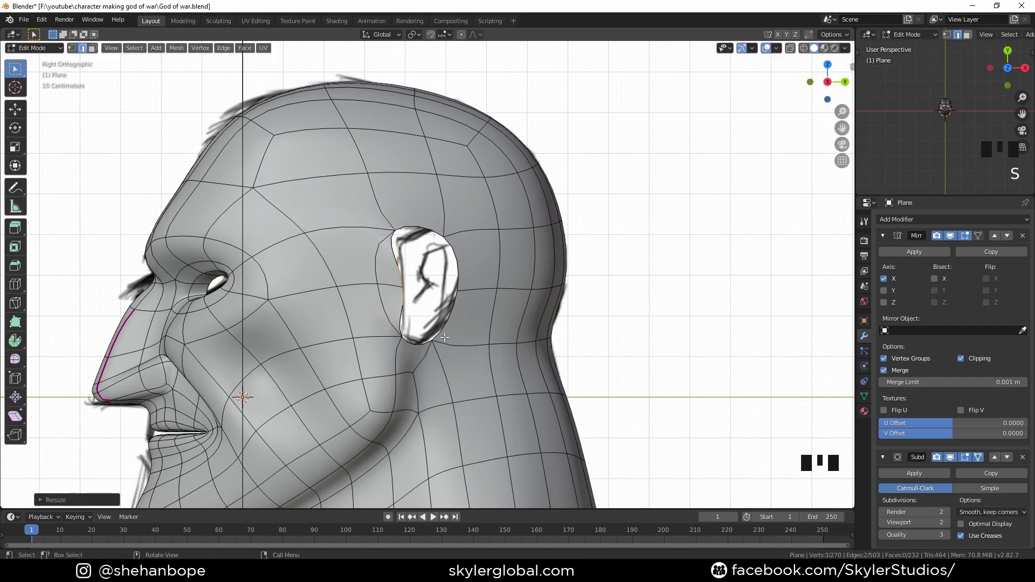
{"action": "key", "text": "g"}
{"action": "left_click", "coordinate": [456, 347]}
Step: Extrude the front ear edges a second time and shift the new edges forward to fold the small front flap
{"action": "key", "text": "e"}
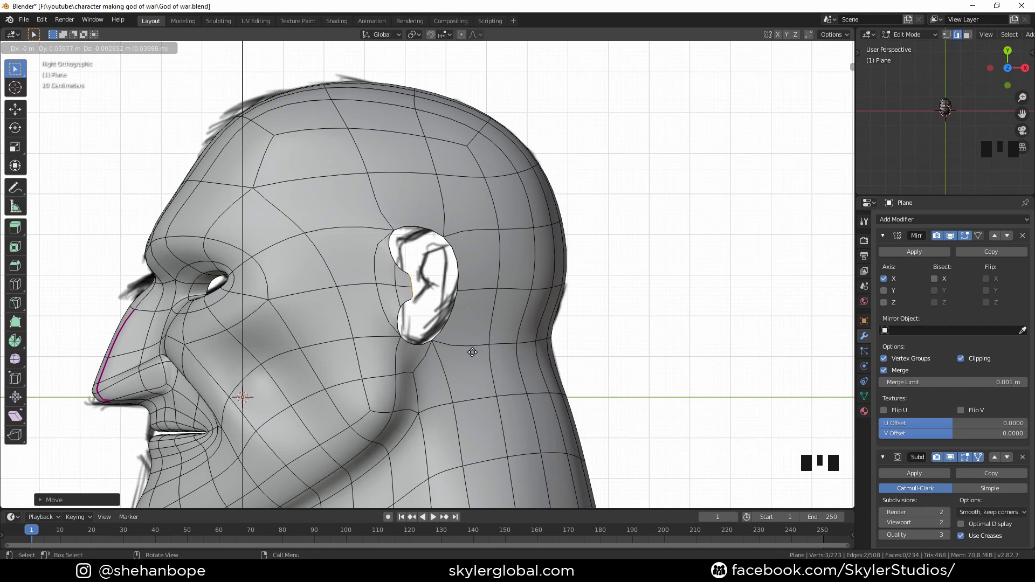
{"action": "scroll", "coordinate": [468, 352], "scroll_direction": "up", "scroll_amount": 2}
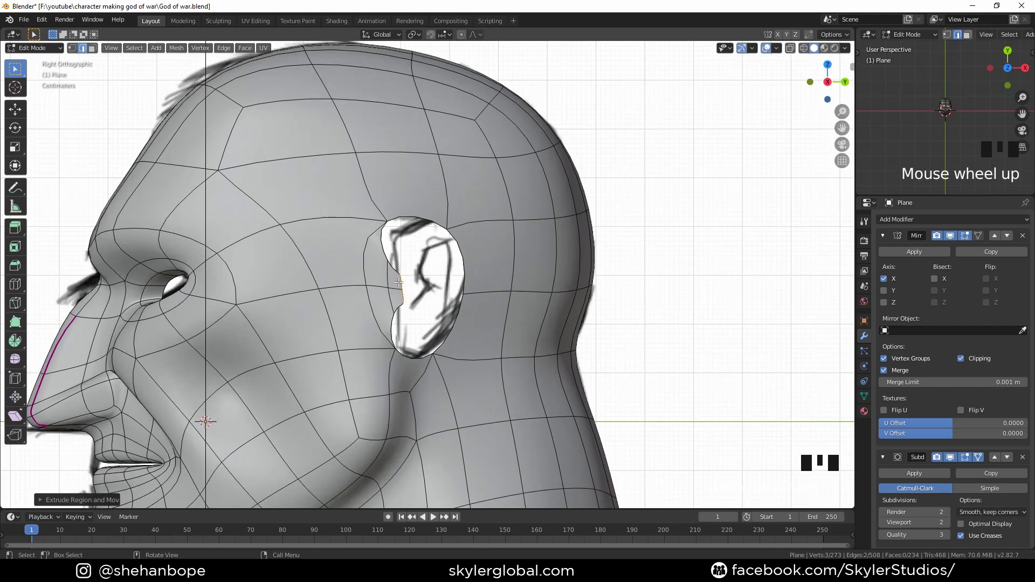
{"action": "key", "text": "g"}
{"action": "left_click", "coordinate": [464, 342]}
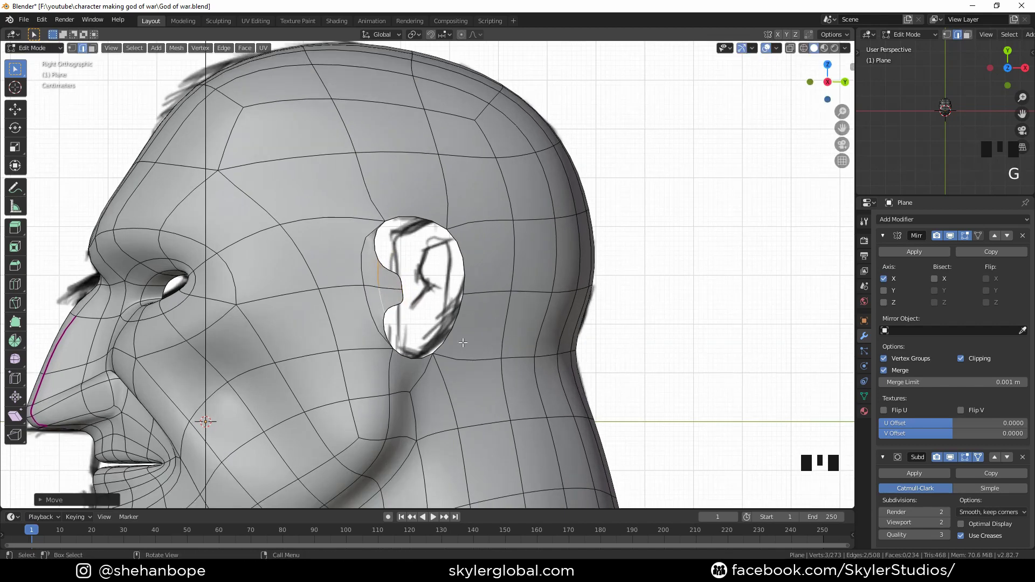
Step: Extrude the flap's upper edge three times up and over the top of the ear, rotating each end edge to follow the curve
{"action": "left_click", "coordinate": [390, 272]}
{"action": "key", "text": "e"}
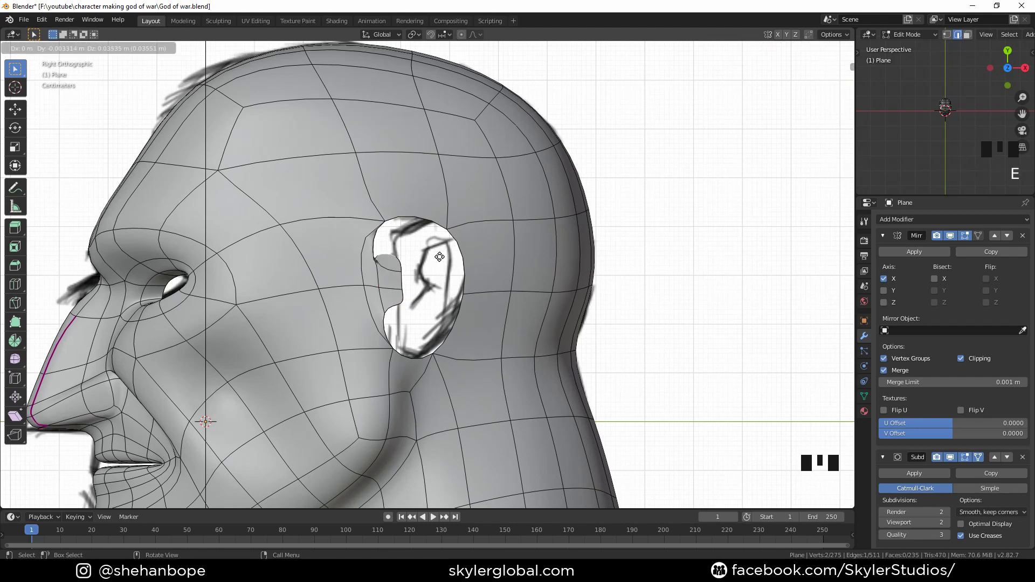
{"action": "left_click", "coordinate": [441, 238]}
{"action": "scroll", "coordinate": [439, 257], "scroll_direction": "up", "scroll_amount": 2}
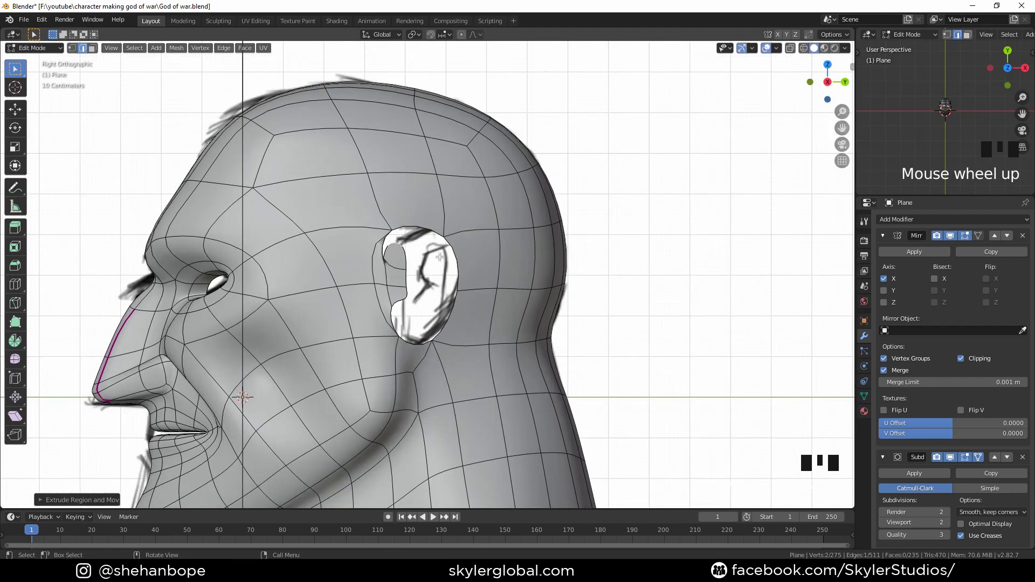
{"action": "key", "text": "e"}
{"action": "left_click", "coordinate": [467, 235]}
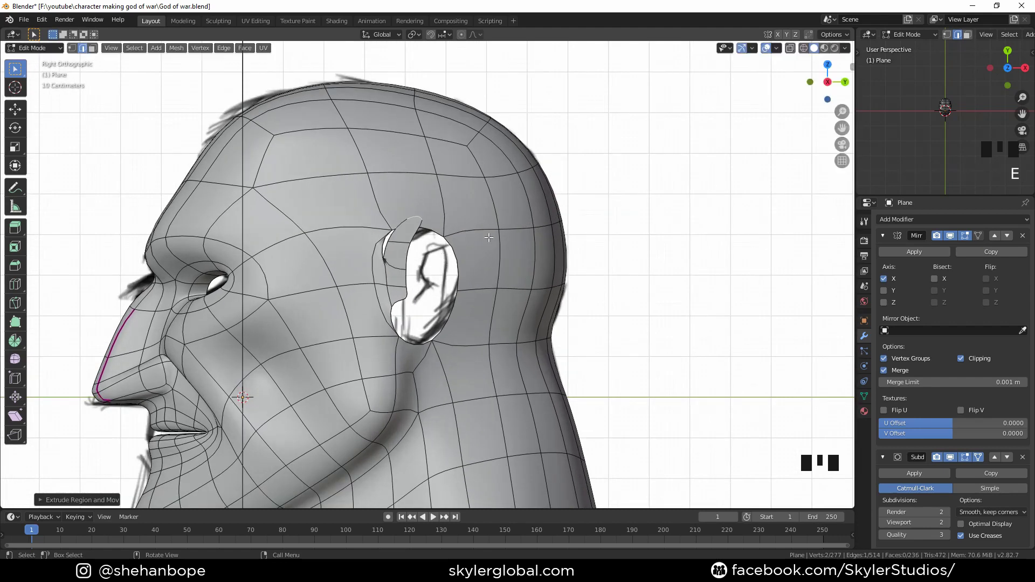
{"action": "key", "text": "r"}
{"action": "left_click", "coordinate": [430, 330]}
{"action": "key", "text": "e"}
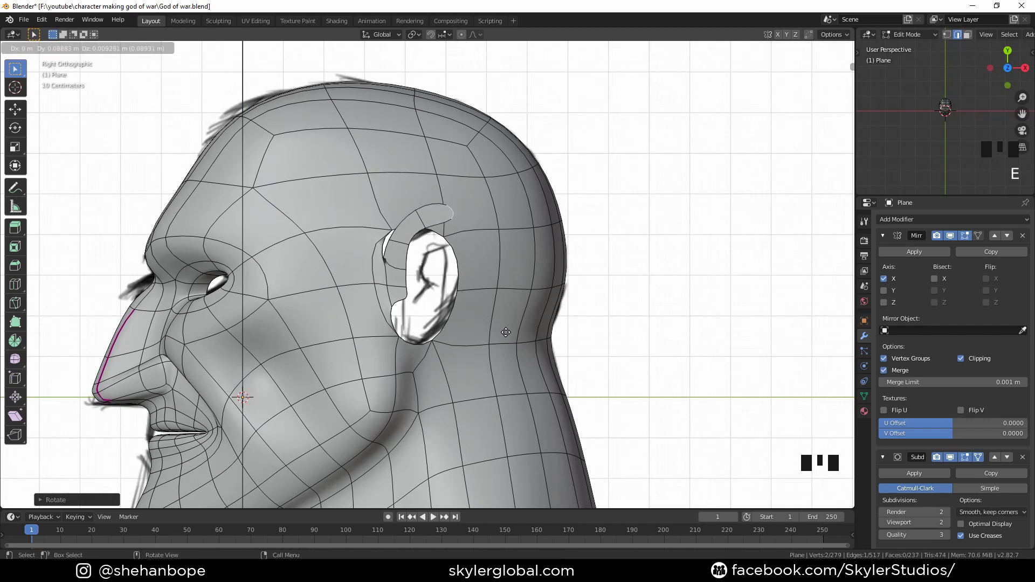
{"action": "left_click", "coordinate": [502, 342]}
{"action": "key", "text": "r"}
{"action": "left_click", "coordinate": [437, 386]}
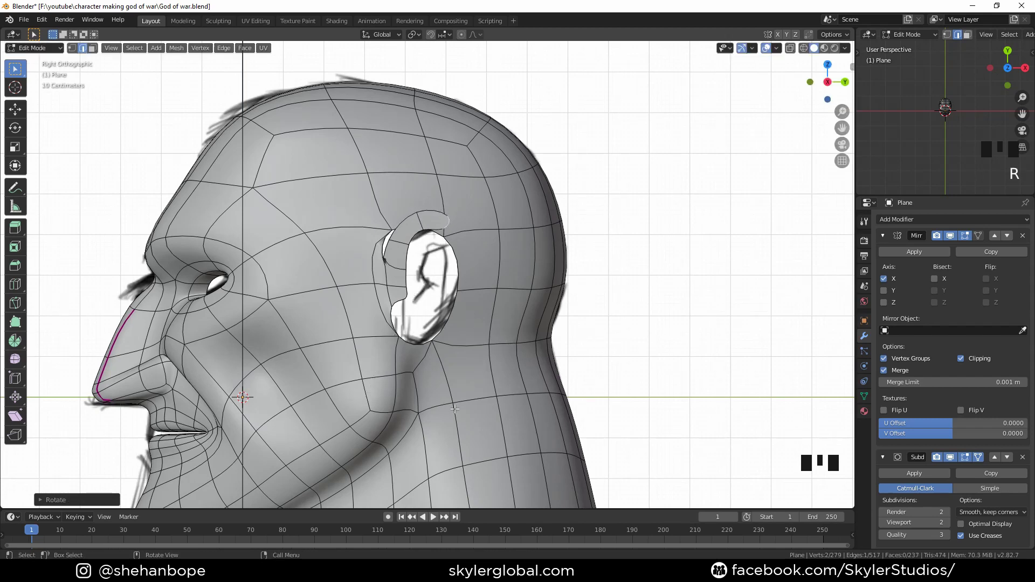
Step: Continue the strip down the back of the ear with two extrusions, rotating each end edge along the outline
{"action": "key", "text": "e"}
{"action": "left_click", "coordinate": [472, 442]}
{"action": "key", "text": "r"}
{"action": "left_click", "coordinate": [336, 404]}
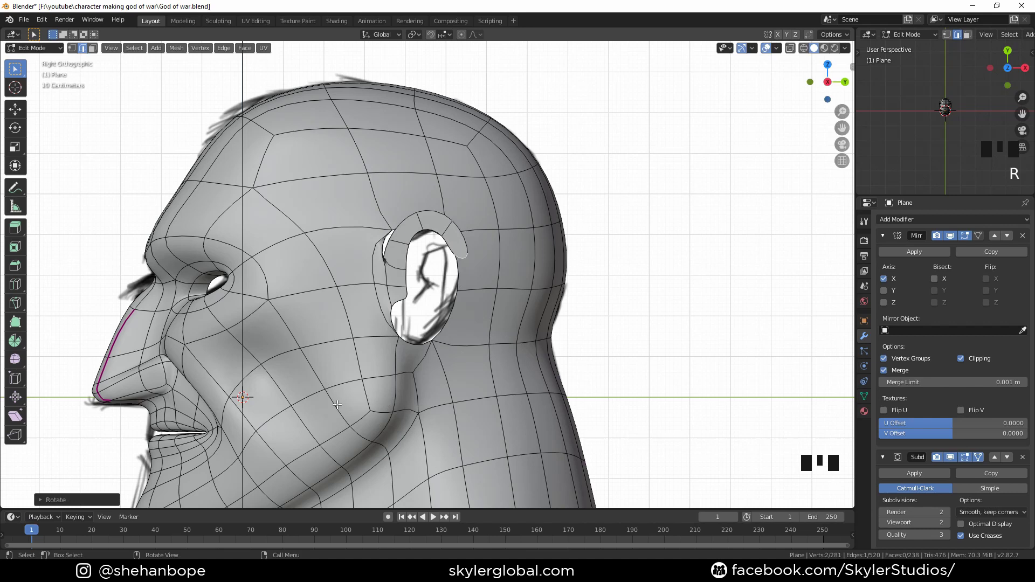
{"action": "key", "text": "e"}
{"action": "left_click", "coordinate": [518, 497]}
{"action": "key", "text": "r"}
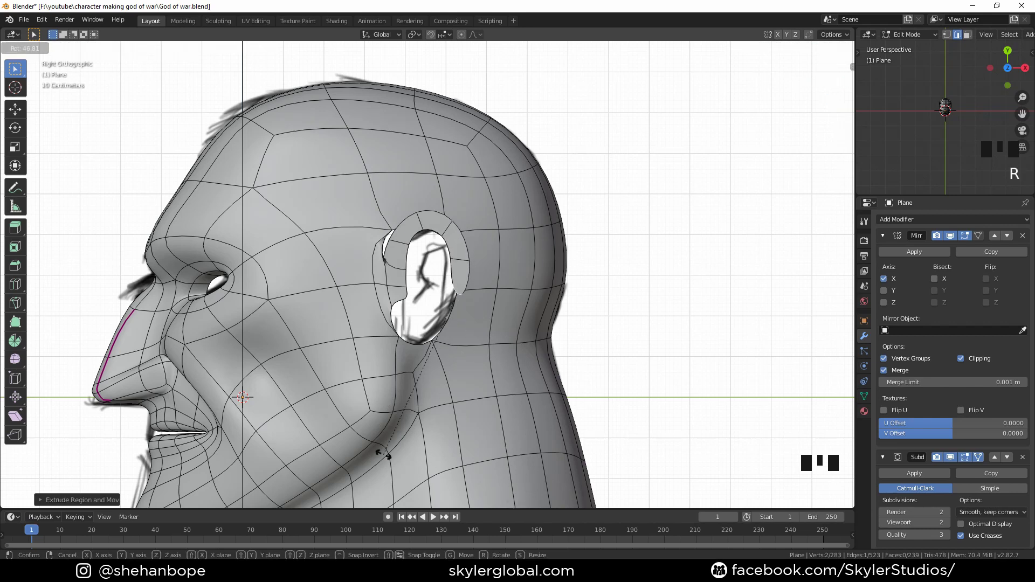
{"action": "left_click", "coordinate": [438, 473]}
Step: Extrude the strip two more times around the bottom of the ear toward the earlobe, rotating each end edge to match
{"action": "key", "text": "e"}
{"action": "left_click", "coordinate": [408, 493]}
{"action": "key", "text": "r"}
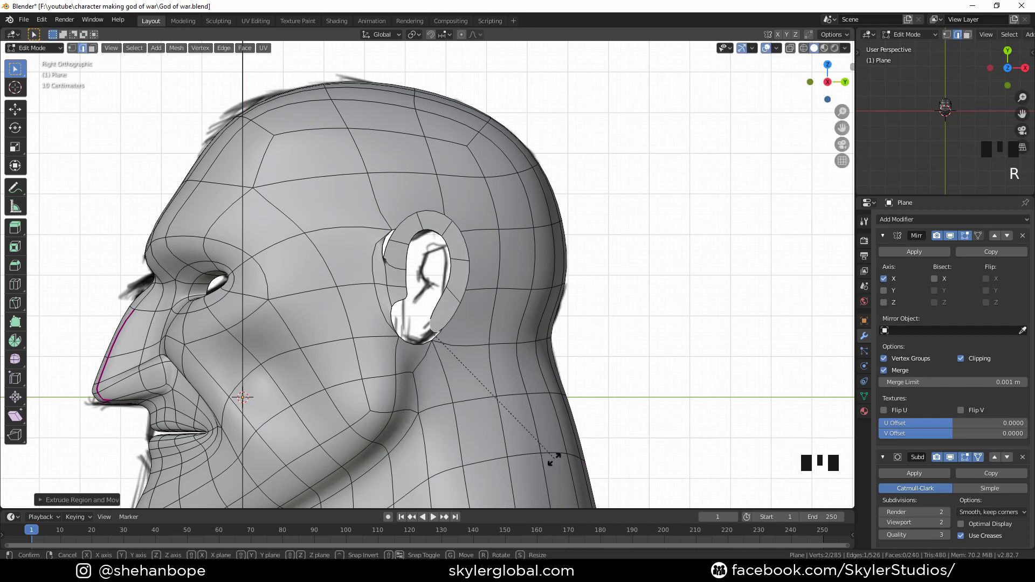
{"action": "left_click", "coordinate": [475, 467]}
{"action": "key", "text": "e"}
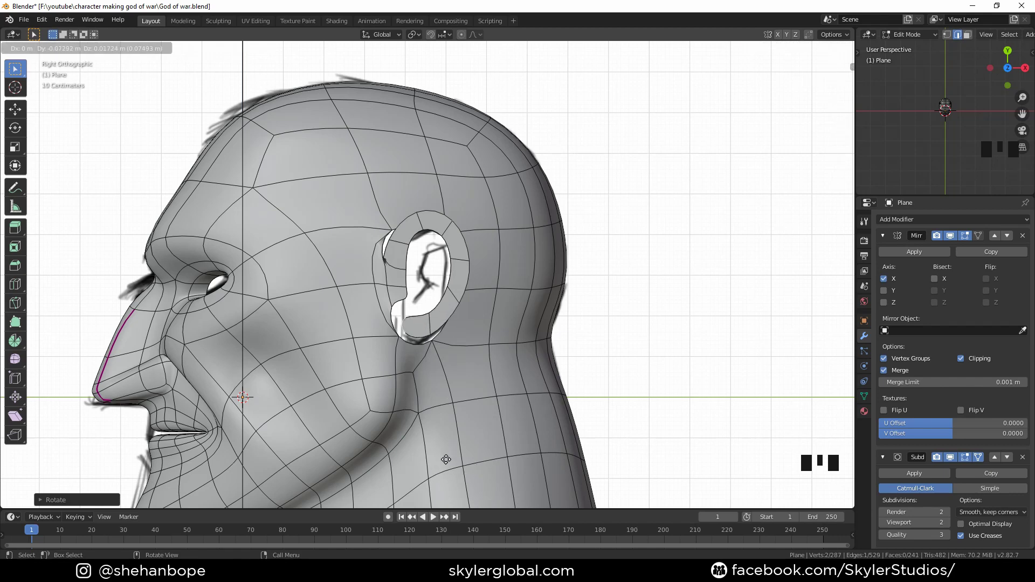
{"action": "left_click", "coordinate": [446, 459]}
{"action": "key", "text": "r"}
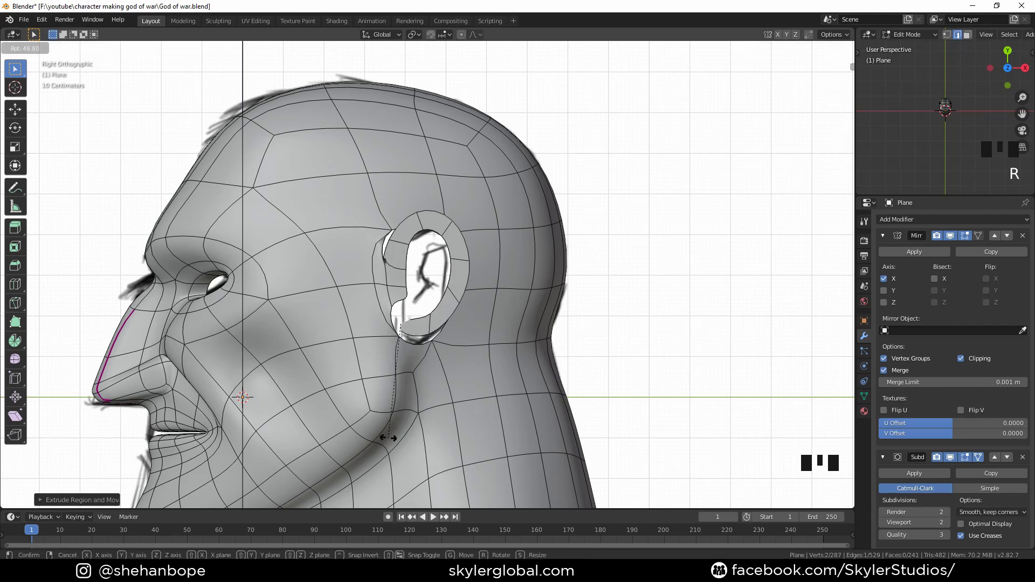
{"action": "left_click", "coordinate": [410, 426]}
Step: Fill a face between the strip's end and the front flap to close the ring, and dissolve an extra edge near the earlobe
{"action": "scroll", "coordinate": [409, 423], "scroll_direction": "up", "scroll_amount": 1}
{"action": "left_click", "coordinate": [400, 330], "text": "shift"}
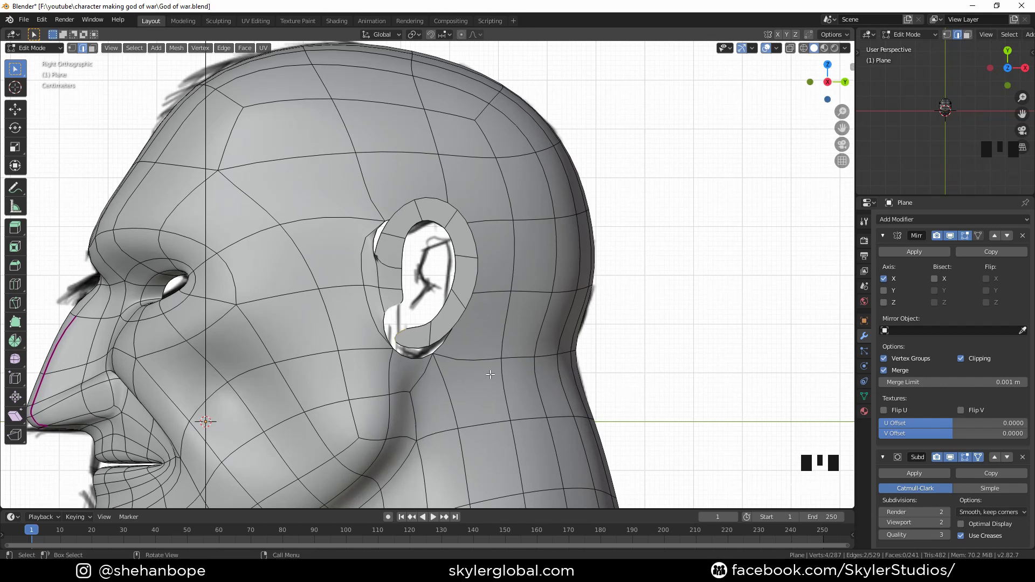
{"action": "key", "text": "f"}
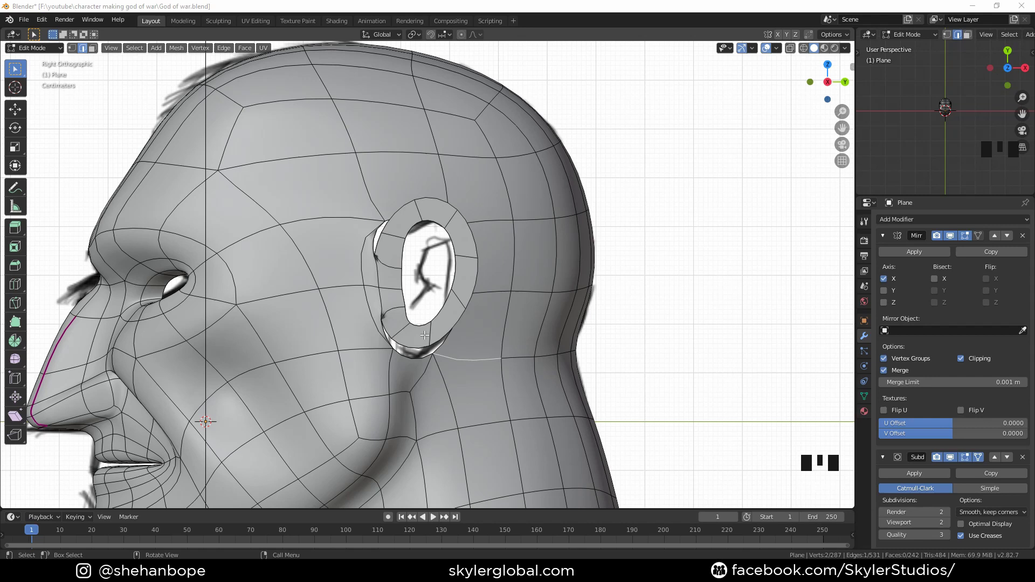
{"action": "left_click", "coordinate": [426, 335]}
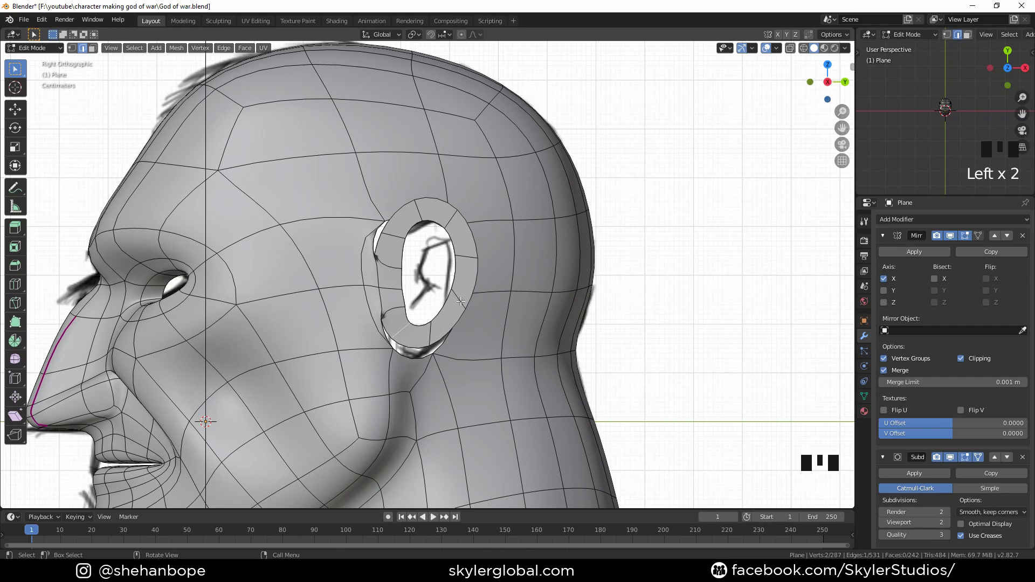
{"action": "key", "text": "x"}
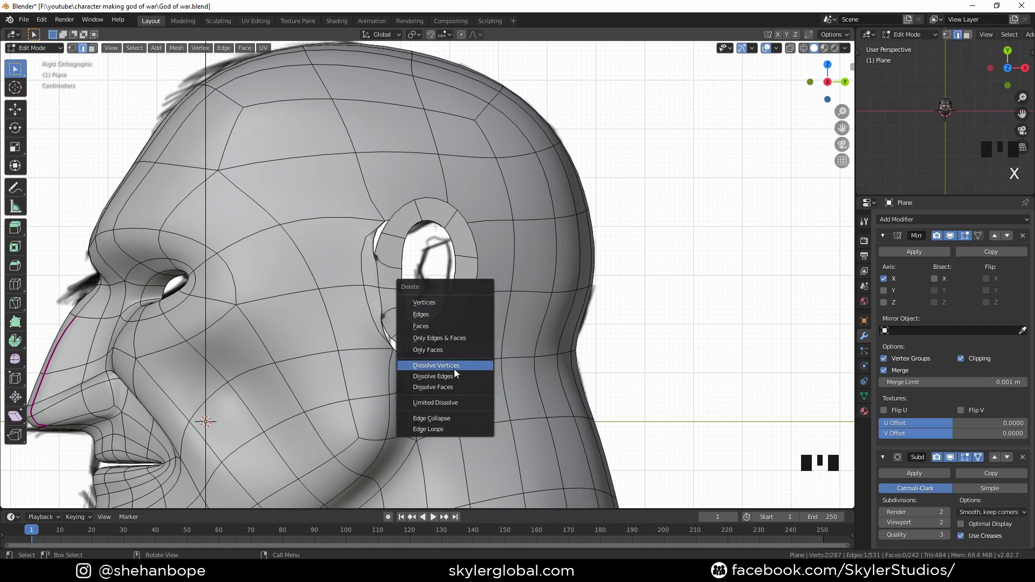
{"action": "left_click", "coordinate": [454, 375]}
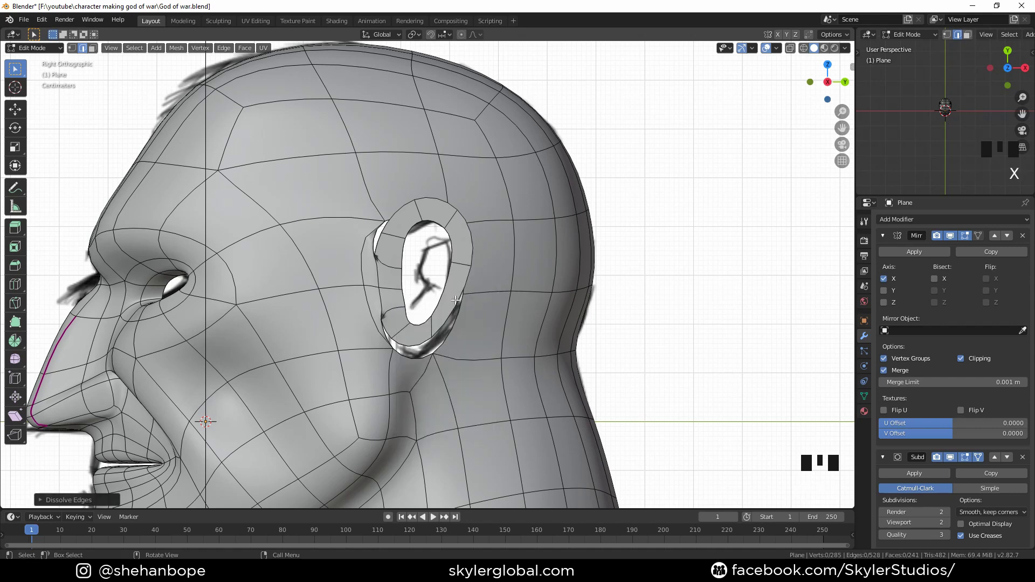
Step: Move the earlobe faces at the bottom of the ear ring down to match the reference sketch
{"action": "key", "text": "3"}
{"action": "left_click", "coordinate": [419, 339]}
{"action": "key", "text": "g"}
{"action": "left_click", "coordinate": [421, 352]}
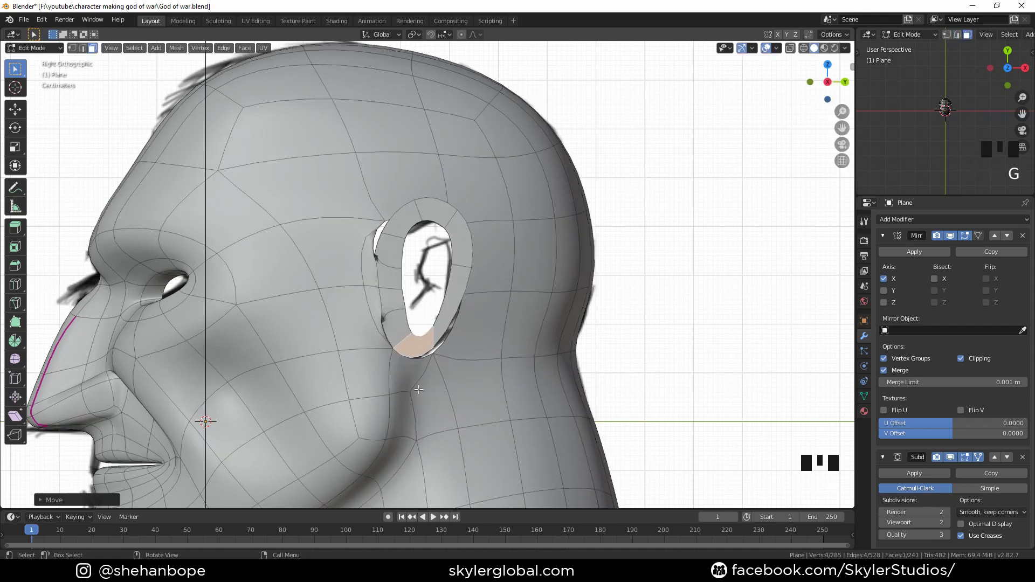
{"action": "key", "text": "g"}
{"action": "left_click", "coordinate": [425, 358]}
{"action": "key", "text": "g"}
{"action": "left_click", "coordinate": [427, 360]}
Step: Pull the upper back and upper front faces of the ear ring inward and rotate the edge at its top to smooth the outline
{"action": "left_click", "coordinate": [464, 235]}
{"action": "key", "text": "g"}
{"action": "left_click", "coordinate": [461, 240]}
{"action": "left_click", "coordinate": [403, 214]}
{"action": "key", "text": "g"}
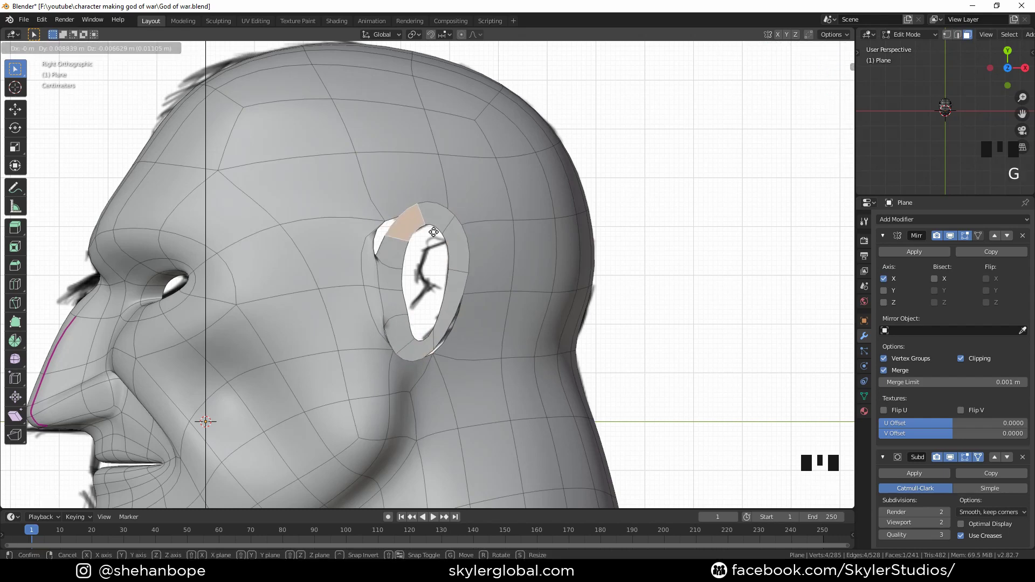
{"action": "left_click", "coordinate": [406, 217]}
{"action": "key", "text": "2"}
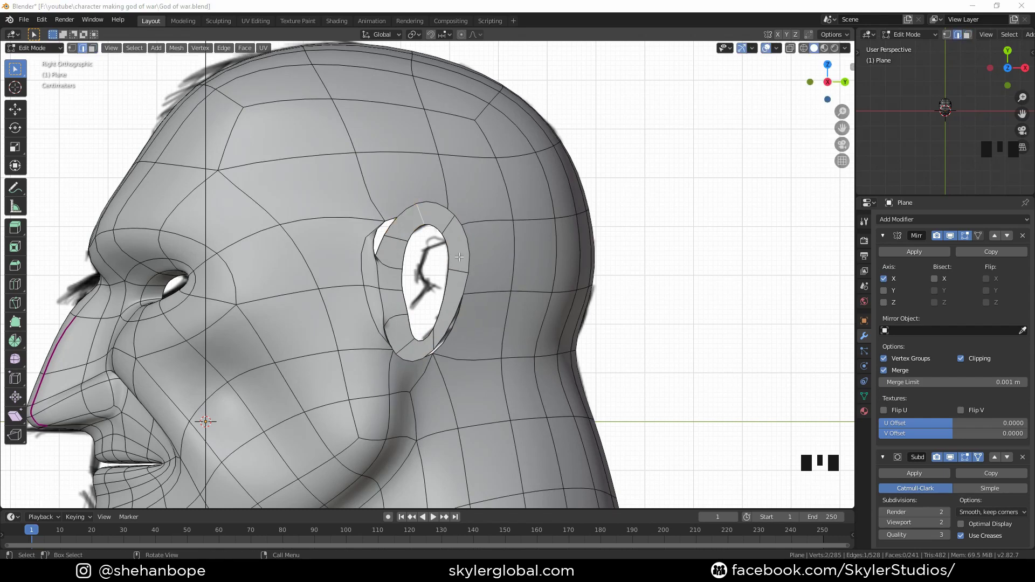
{"action": "left_click", "coordinate": [568, 294]}
{"action": "key", "text": "r"}
{"action": "left_click", "coordinate": [426, 210]}
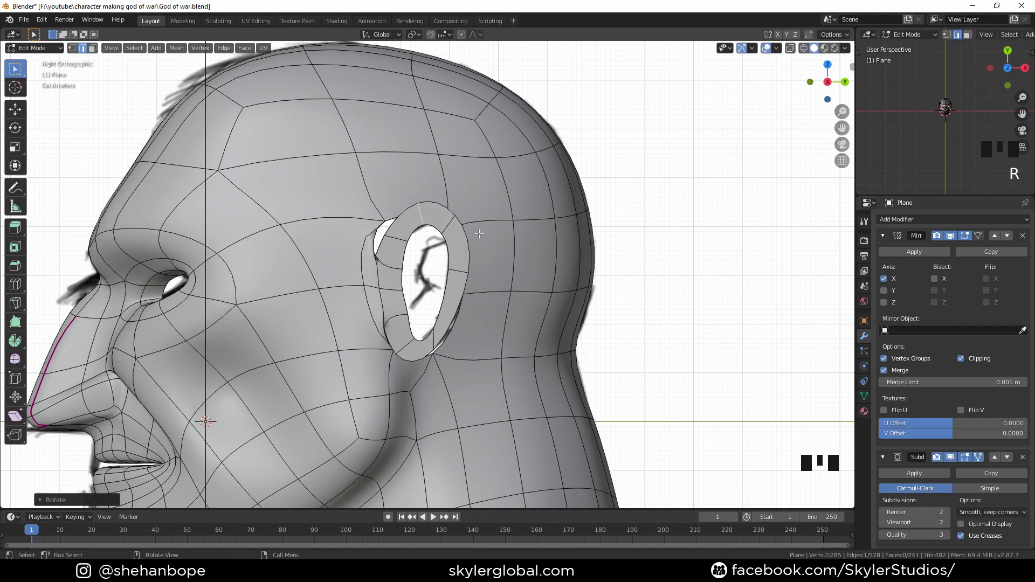
Step: Select the outer rim vertices of the ear from the front top to the lobe and extrude them about 0.03 m inward for thickness
{"action": "middle_click_drag", "start_coordinate": [426, 232], "coordinate": [421, 270]}
{"action": "key", "text": "1"}
{"action": "left_click", "coordinate": [356, 309]}
{"action": "left_click", "coordinate": [368, 290], "text": "shift"}
{"action": "left_click", "coordinate": [406, 255], "text": "shift"}
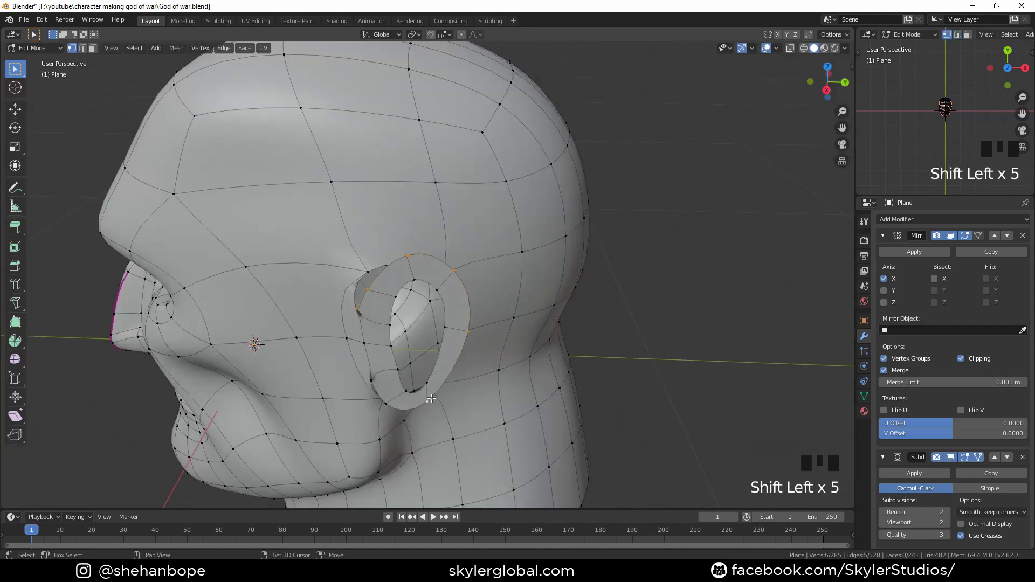
{"action": "middle_click_drag", "start_coordinate": [391, 401], "coordinate": [322, 369]}
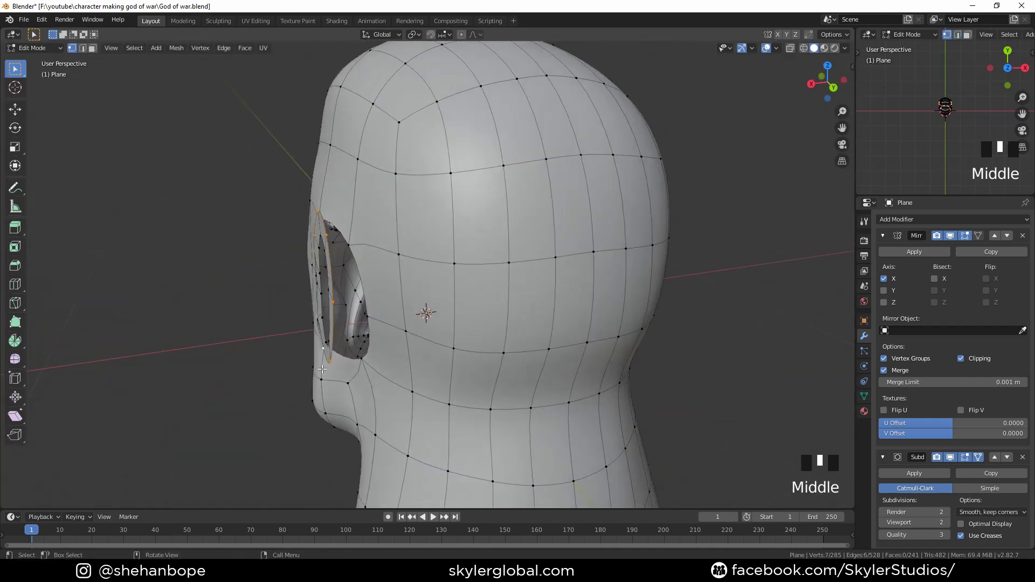
{"action": "key", "text": "e"}
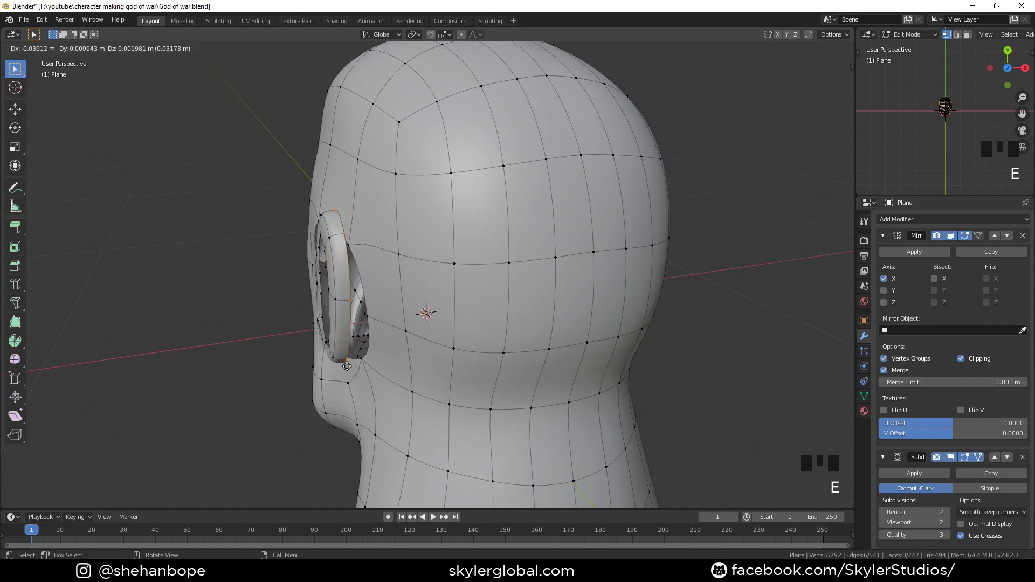
{"action": "left_click", "coordinate": [348, 366]}
Step: Select the ear rim geometry and move it outward from the head to the sketched ear in front orthographic view
{"action": "middle_click_drag", "start_coordinate": [348, 367], "coordinate": [458, 377]}
{"action": "left_click", "coordinate": [505, 262], "text": "alt+shift"}
{"action": "middle_click_drag", "start_coordinate": [497, 294], "coordinate": [453, 281]}
{"action": "left_click", "coordinate": [439, 290], "text": "alt+shift"}
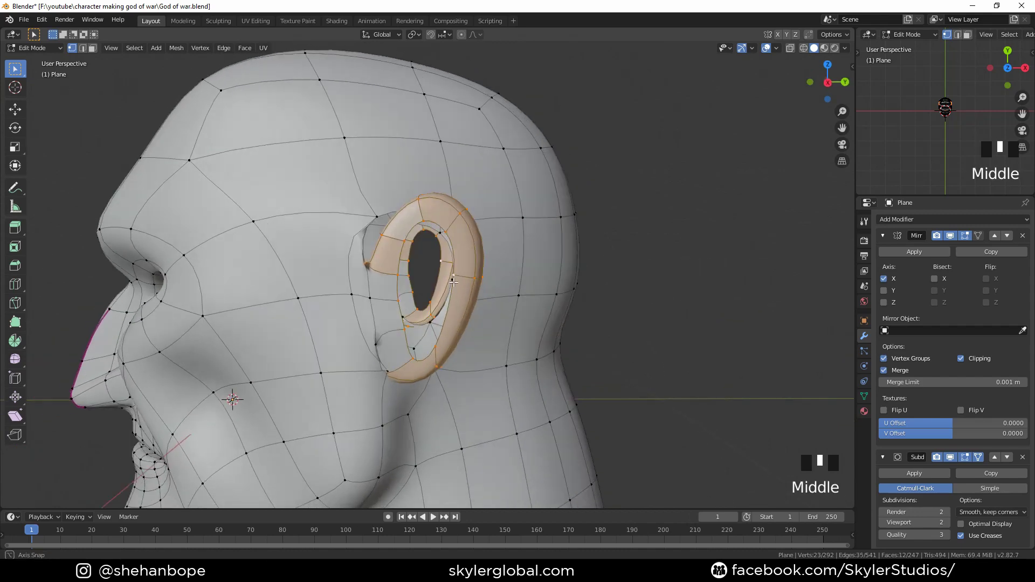
{"action": "middle_click_drag", "start_coordinate": [374, 307], "coordinate": [388, 310]}
{"action": "key", "text": "KP_1"}
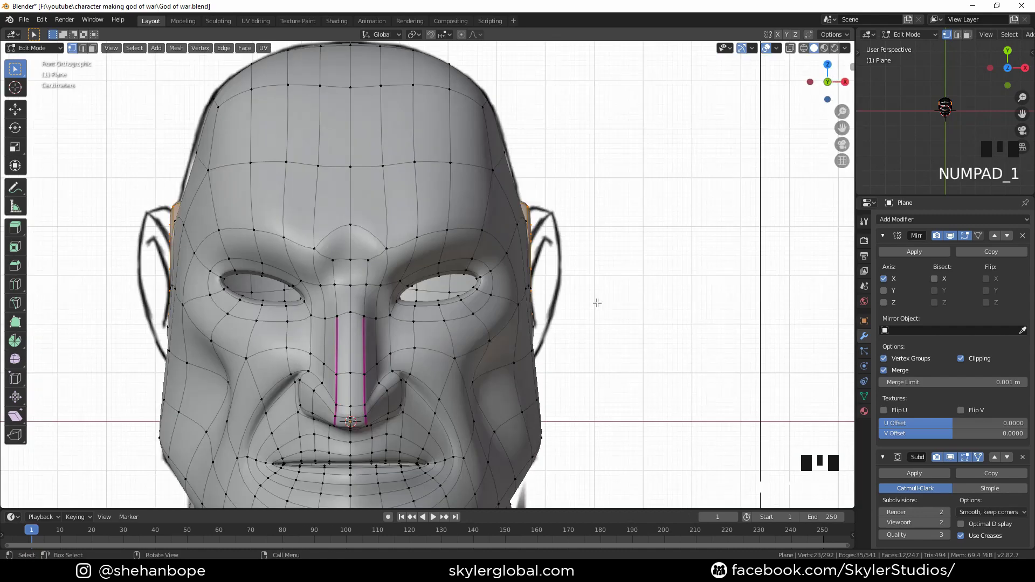
{"action": "key", "text": "g"}
{"action": "left_click", "coordinate": [583, 296]}
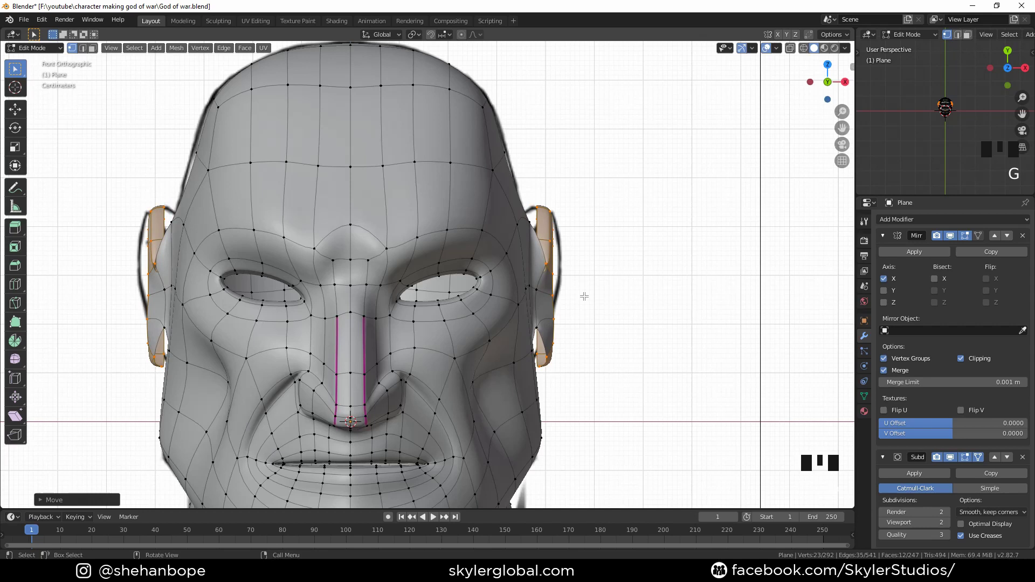
Step: Rotate the selected ear rim about 34 degrees around the global Z axis so it flares out from the head
{"action": "key", "text": "r"}
{"action": "key", "text": "z"}
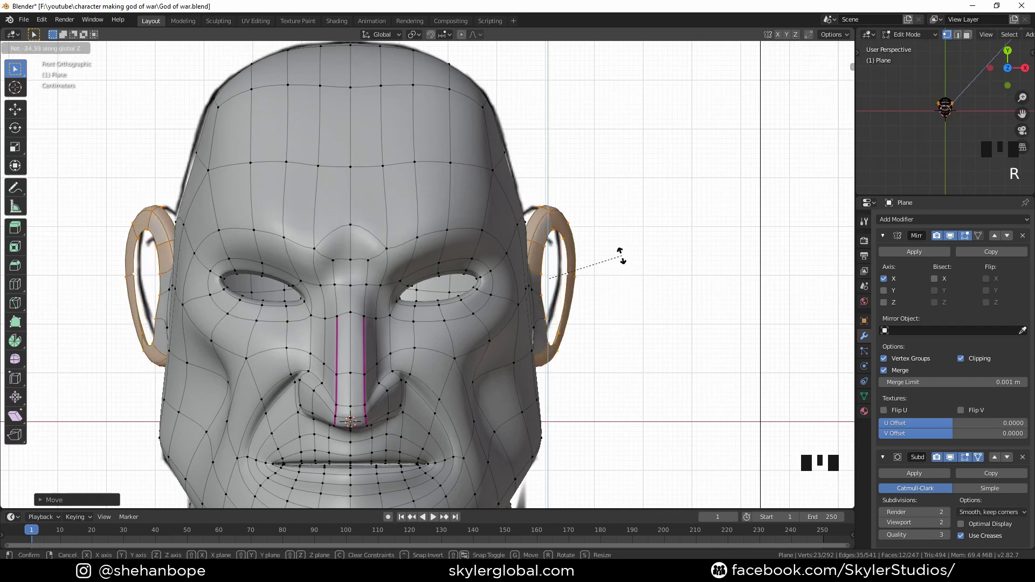
{"action": "left_click", "coordinate": [620, 256]}
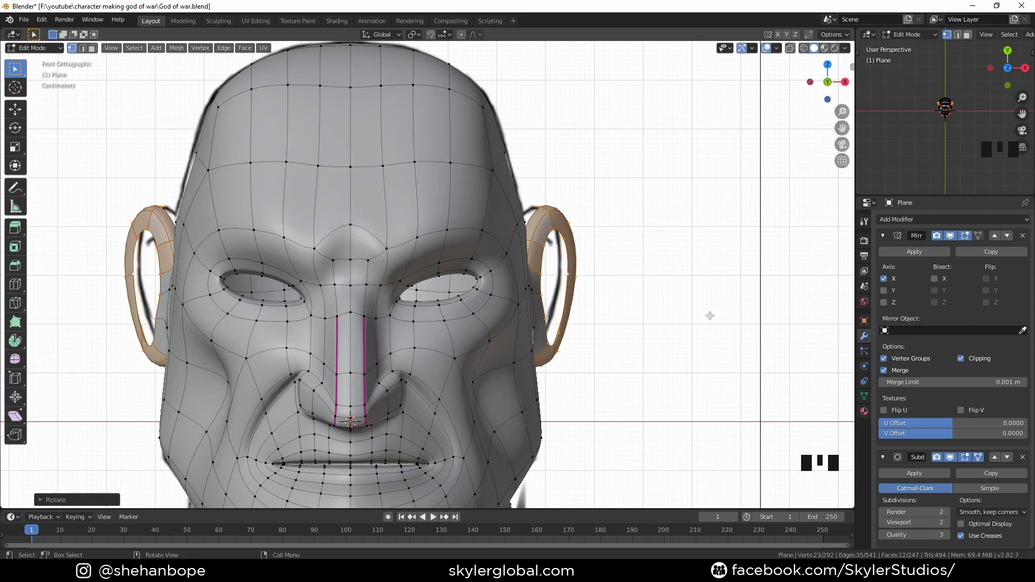
Step: Move the selected ear rim back toward the head in front orthographic view to line it up with the sketched ear
{"action": "key", "text": "g"}
{"action": "left_click", "coordinate": [677, 308]}
{"action": "middle_click_drag", "start_coordinate": [678, 307], "coordinate": [562, 318]}
{"action": "key", "text": "KP_1"}
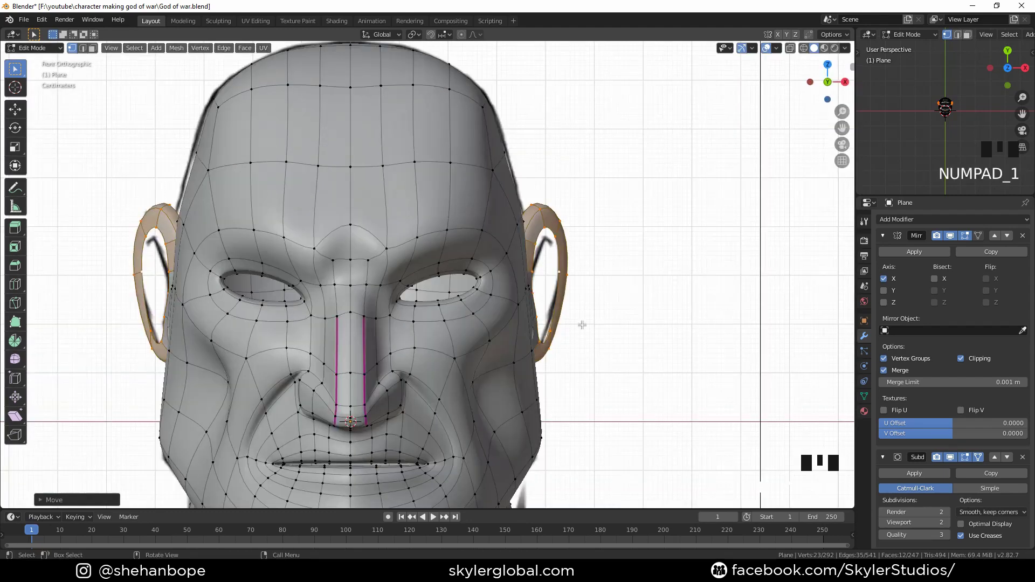
{"action": "key", "text": "g"}
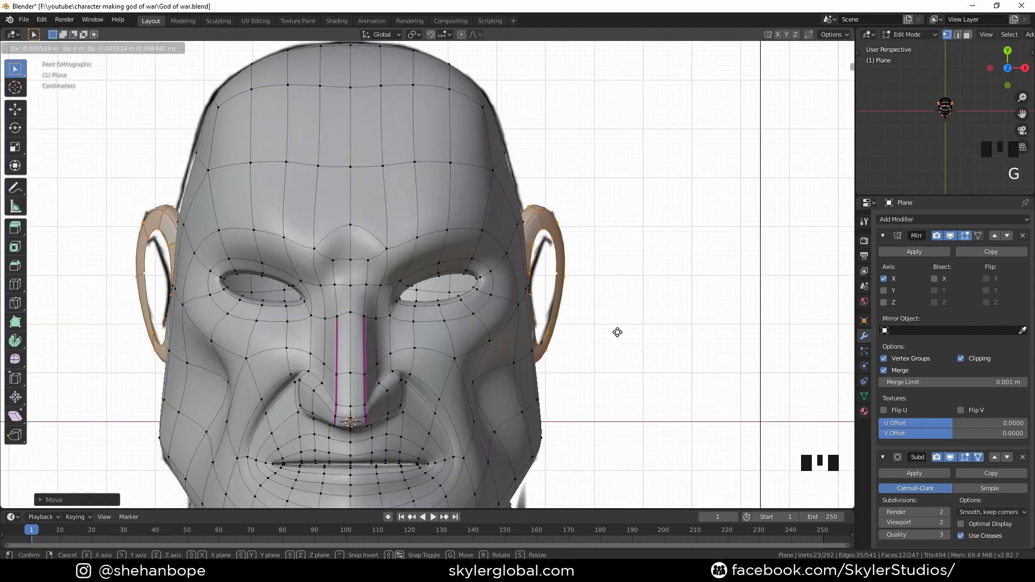
{"action": "left_click", "coordinate": [617, 332]}
{"action": "middle_click_drag", "start_coordinate": [587, 332], "coordinate": [543, 340]}
Step: Select the inner edge loop around the ear opening in right orthographic view
{"action": "key", "text": "KP_3"}
{"action": "left_click", "coordinate": [449, 259], "text": "alt"}
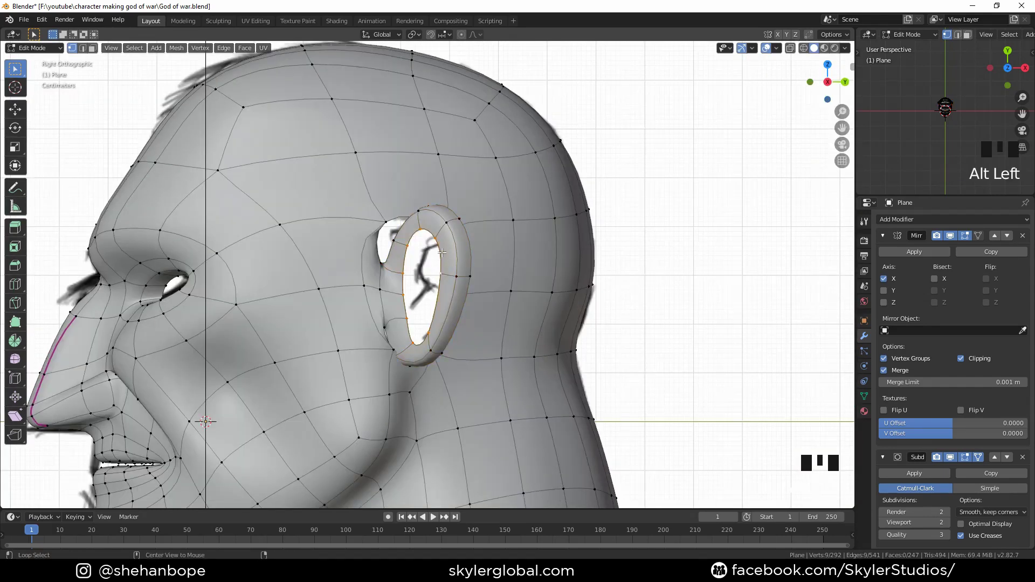
Step: Try extruding the ear opening's inner loop and scaling it inward uniformly
{"action": "scroll", "coordinate": [496, 299], "scroll_direction": "up", "scroll_amount": 2}
{"action": "key", "text": "e"}
{"action": "right_click", "coordinate": [565, 402]}
{"action": "key", "text": "s"}
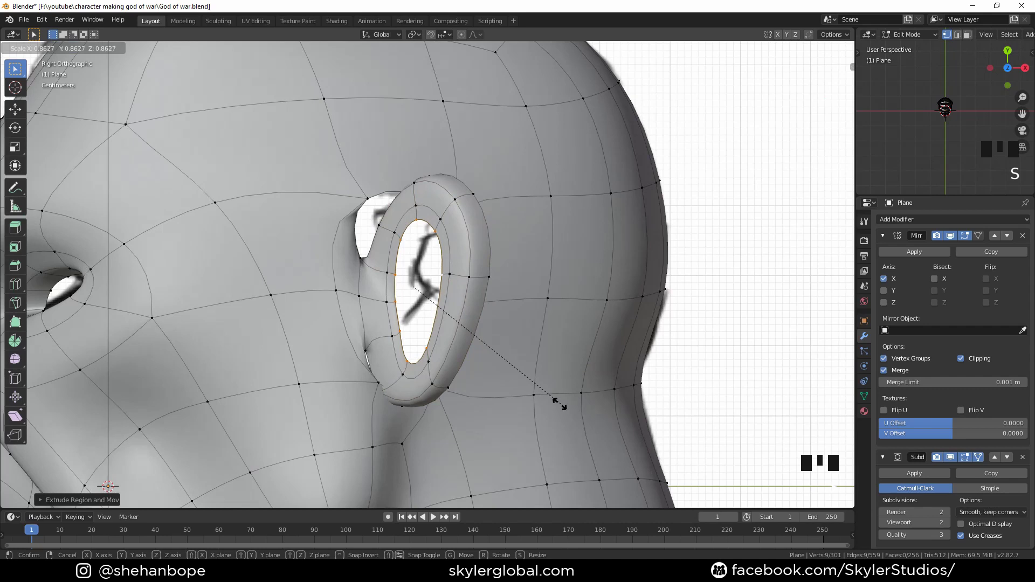
{"action": "left_click", "coordinate": [537, 394]}
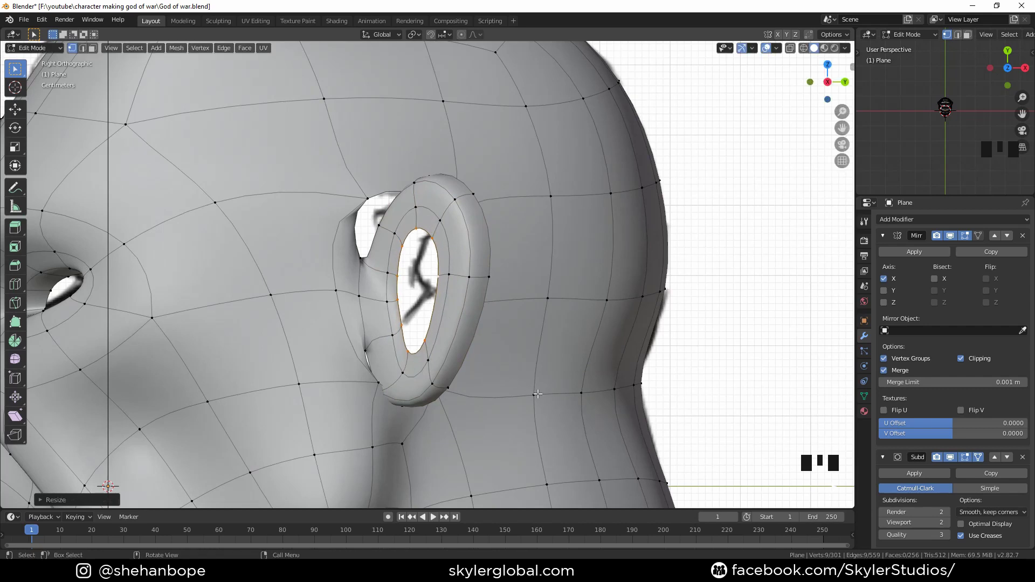
{"action": "key", "text": "ctrl+z"}
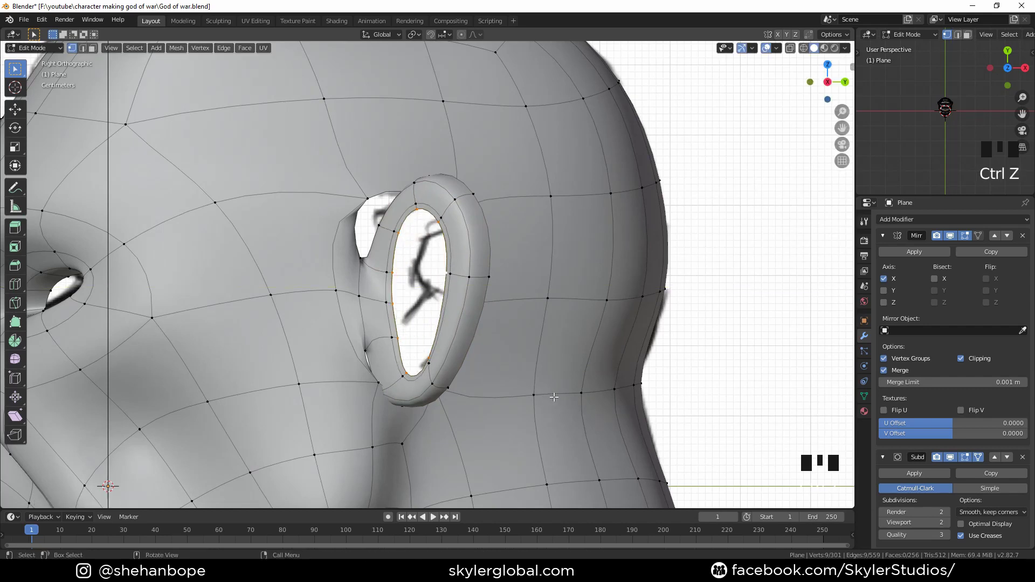
Step: Extrude the ear opening's inner loop, move it about 0.024 m along the global Y axis, and scale it to about 0.9
{"action": "key", "text": "e"}
{"action": "right_click", "coordinate": [554, 397]}
{"action": "key", "text": "g"}
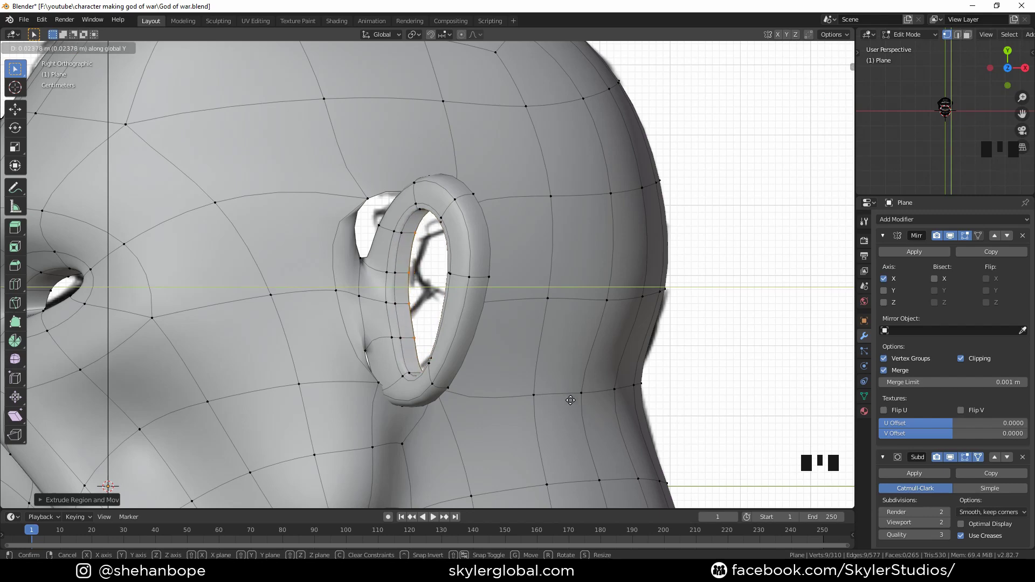
{"action": "left_click", "coordinate": [571, 400]}
{"action": "middle_click_drag", "start_coordinate": [571, 400], "coordinate": [704, 436]}
{"action": "key", "text": "s"}
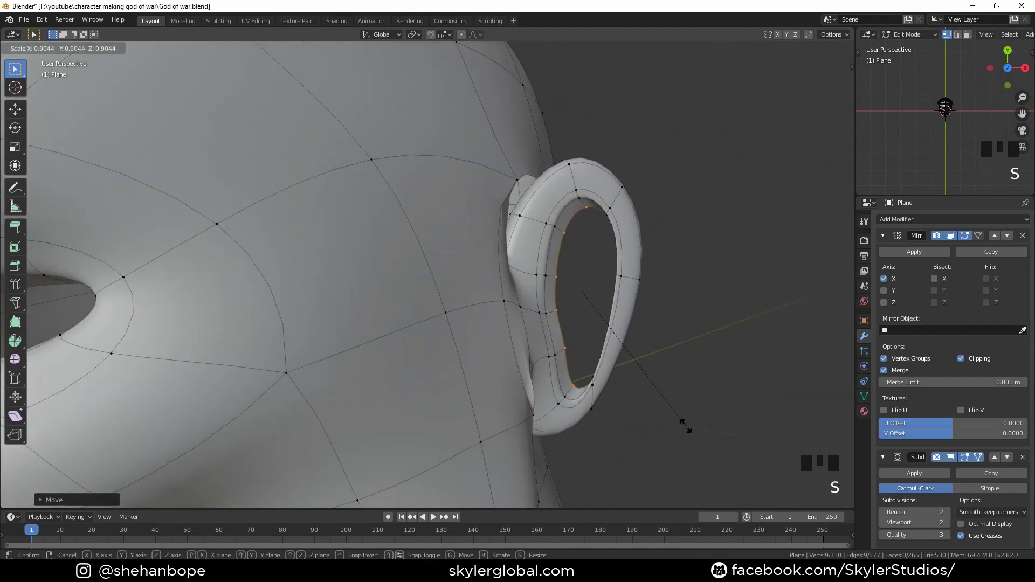
{"action": "left_click", "coordinate": [684, 427]}
Step: Shift the extruded inner loop about 0.007 m toward the head in front view and slightly toward the face in side view
{"action": "key", "text": "KP_1"}
{"action": "key", "text": "g"}
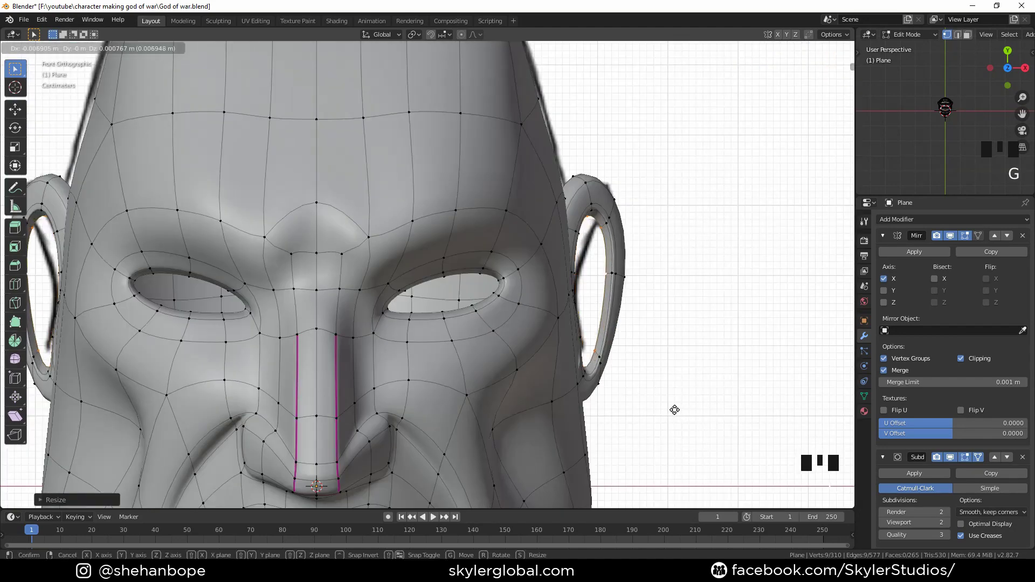
{"action": "left_click", "coordinate": [676, 411]}
{"action": "key", "text": "KP_3"}
{"action": "key", "text": "g"}
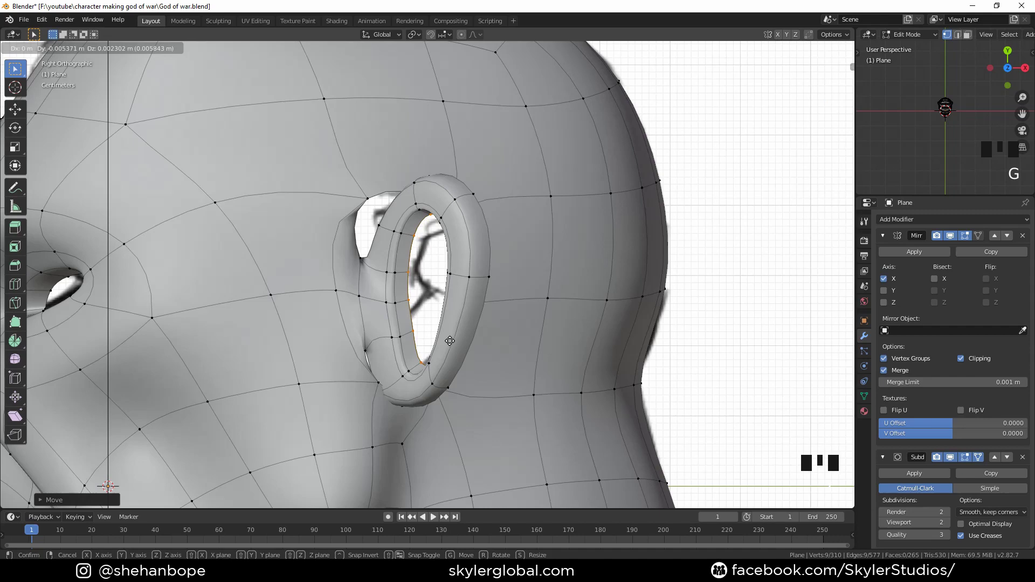
{"action": "left_click", "coordinate": [448, 341]}
Step: Scale the inner ear loop to about 0.61 along the global X axis
{"action": "middle_click_drag", "start_coordinate": [448, 342], "coordinate": [619, 363]}
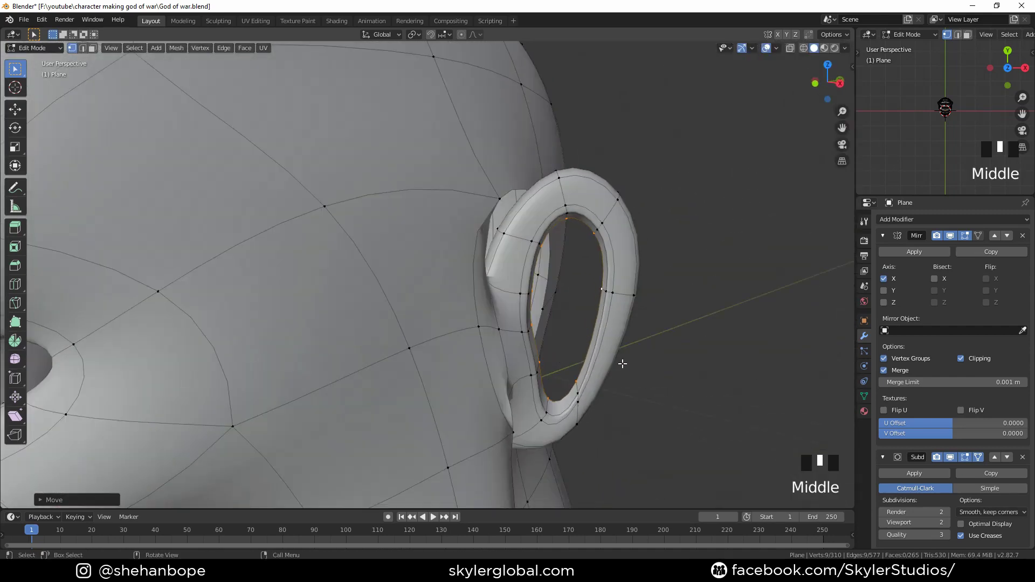
{"action": "key", "text": "s"}
{"action": "key", "text": "x"}
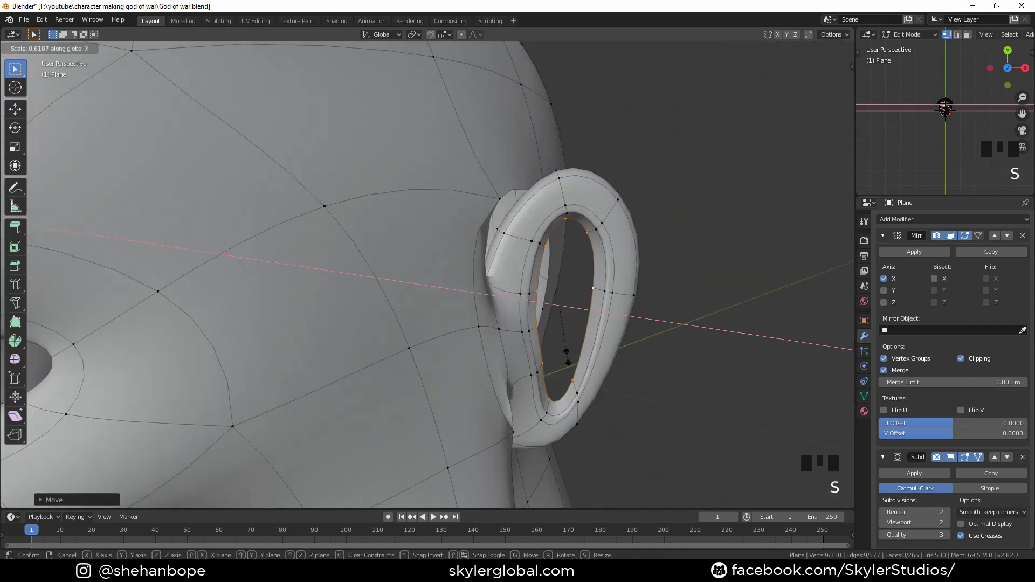
{"action": "left_click", "coordinate": [567, 358]}
Step: Fill the upper part of the ear opening with two faces, one from four rim vertices and one from opposite edges
{"action": "middle_click_drag", "start_coordinate": [567, 358], "coordinate": [551, 313], "text": "shift"}
{"action": "scroll", "coordinate": [561, 334], "scroll_direction": "up", "scroll_amount": 2}
{"action": "left_click", "coordinate": [429, 283]}
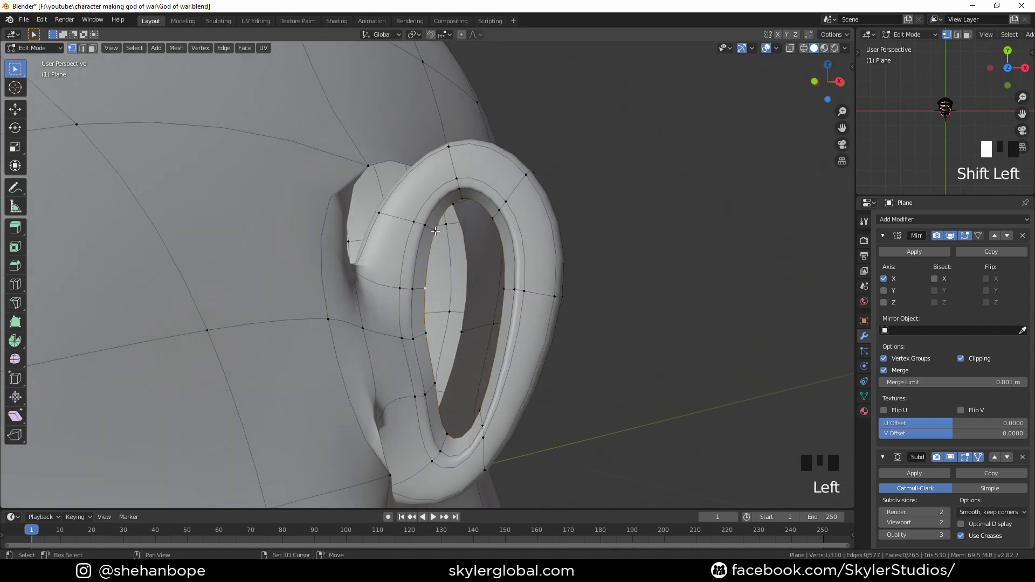
{"action": "left_click", "coordinate": [471, 204], "text": "shift"}
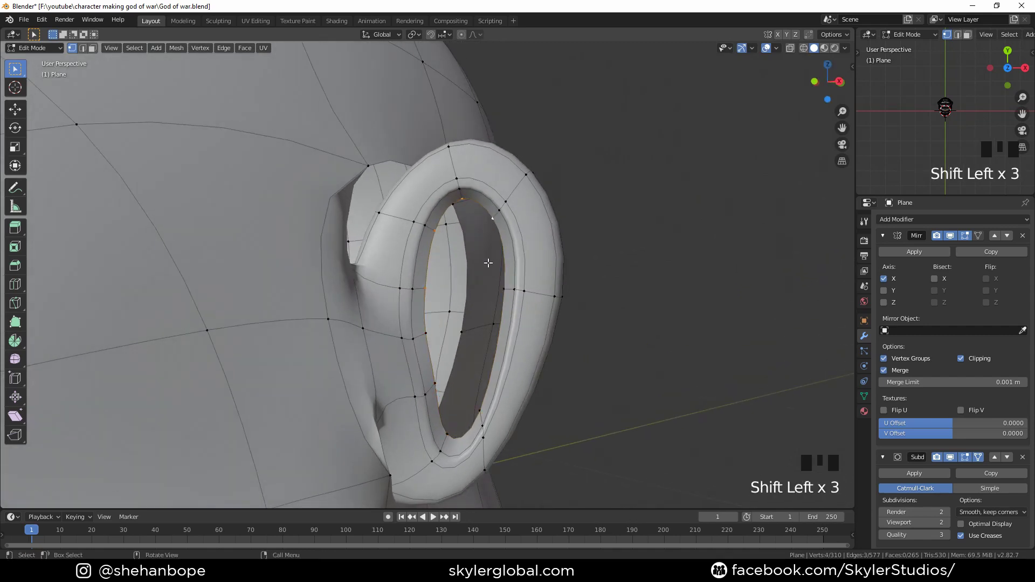
{"action": "key", "text": "f"}
{"action": "left_click", "coordinate": [426, 333]}
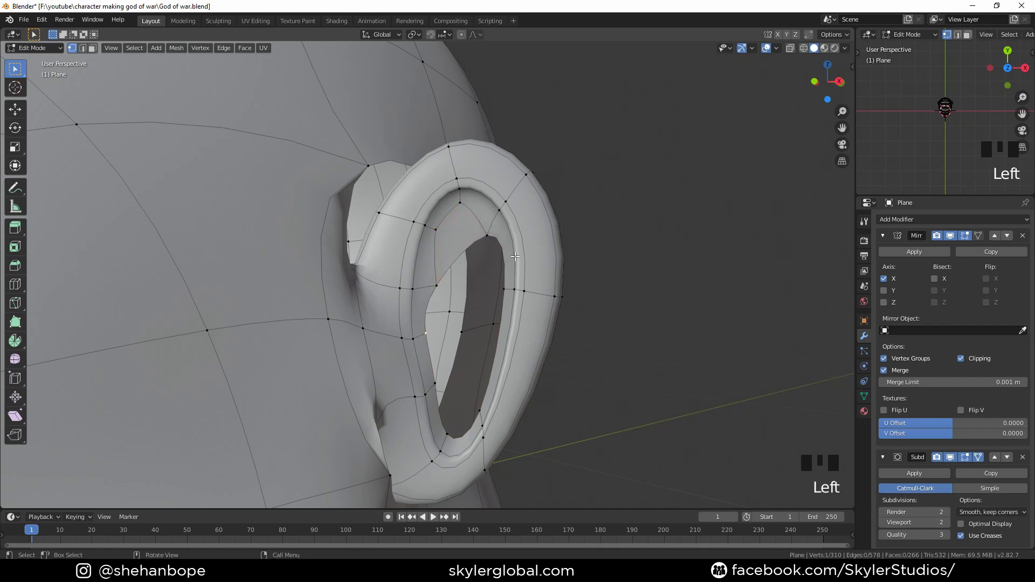
{"action": "key", "text": "2"}
{"action": "left_click", "coordinate": [491, 261]}
{"action": "left_click", "coordinate": [426, 307], "text": "shift"}
{"action": "key", "text": "f"}
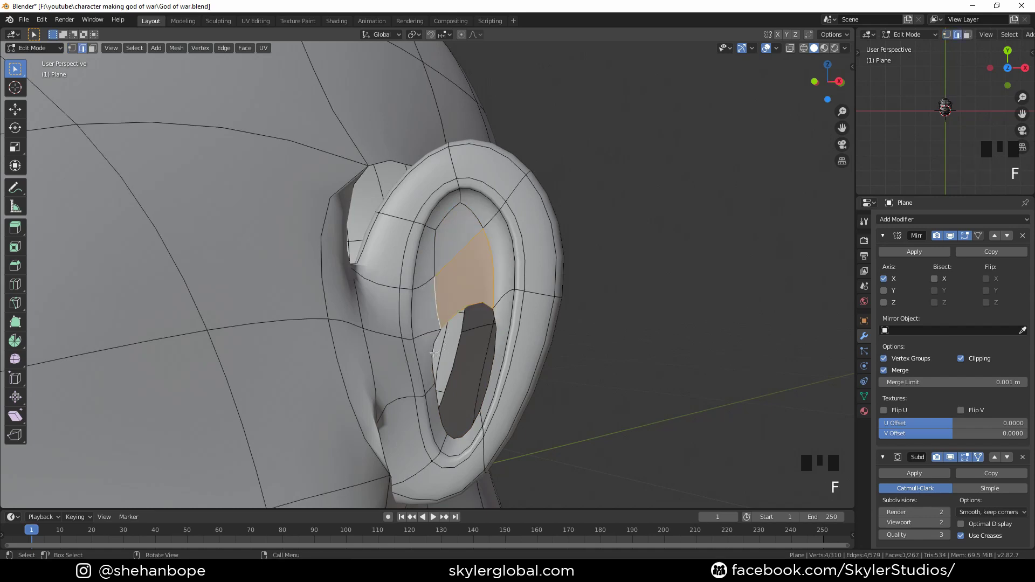
Step: Fill the lower part of the ear opening with two faces between opposite rim edges to close it
{"action": "left_click", "coordinate": [435, 352]}
{"action": "left_click", "coordinate": [498, 338], "text": "shift"}
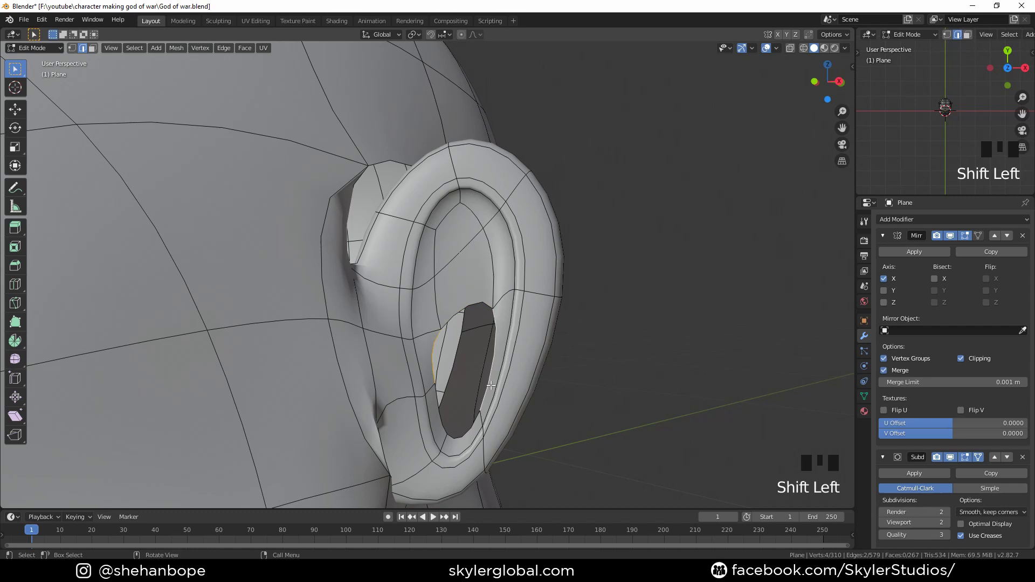
{"action": "key", "text": "f"}
{"action": "middle_click_drag", "start_coordinate": [491, 385], "coordinate": [448, 397]}
{"action": "scroll", "coordinate": [447, 398], "scroll_direction": "up", "scroll_amount": 2}
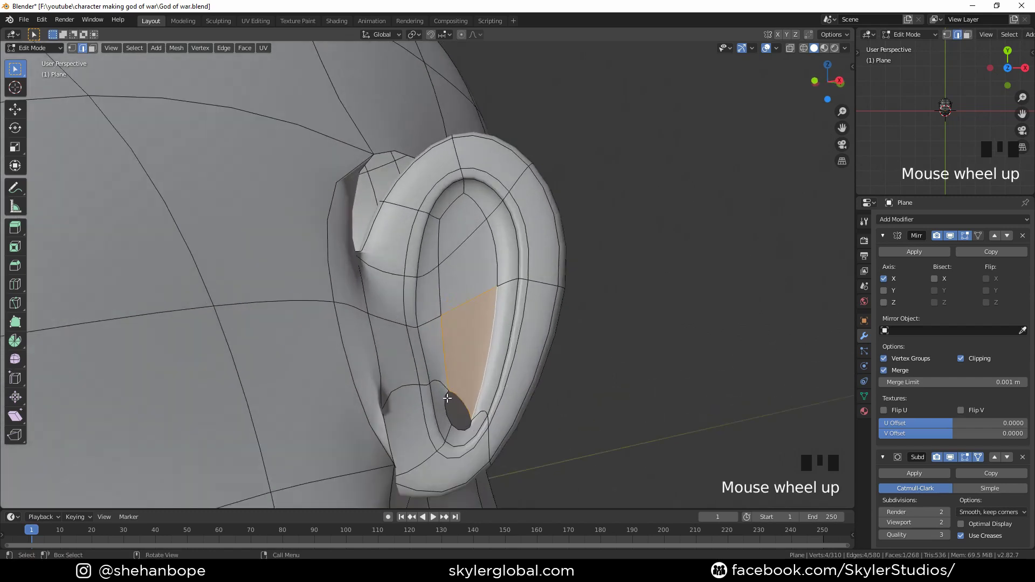
{"action": "left_click", "coordinate": [449, 399], "text": "shift"}
{"action": "left_click", "coordinate": [468, 406], "text": "shift"}
{"action": "key", "text": "f"}
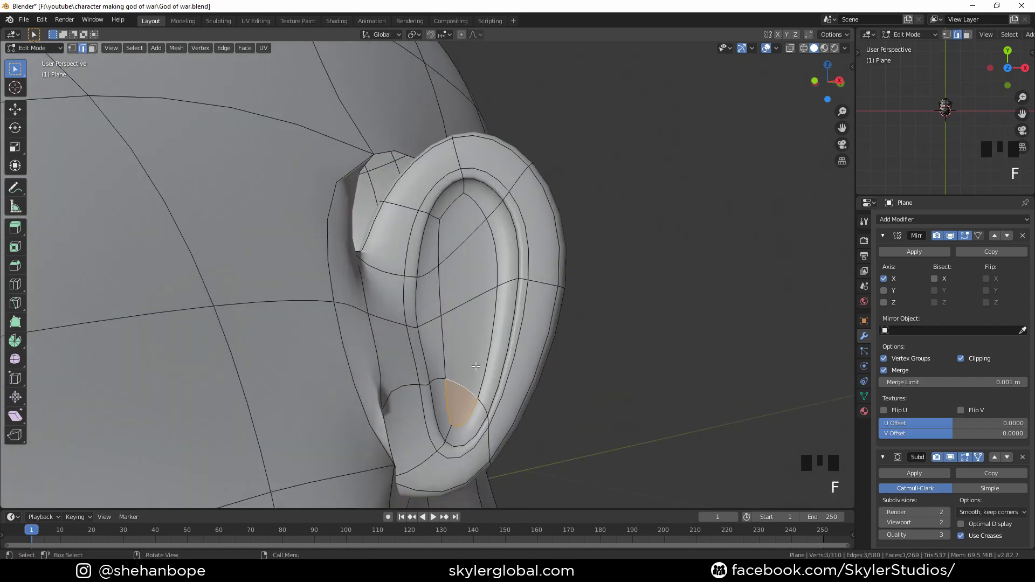
Step: Inspect the closed ear surface in Object Mode from perspective and right orthographic views
{"action": "scroll", "coordinate": [475, 367], "scroll_direction": "up", "scroll_amount": 2}
{"action": "key", "text": "Tab"}
{"action": "scroll", "coordinate": [500, 322], "scroll_direction": "down", "scroll_amount": 2}
{"action": "middle_click_drag", "start_coordinate": [500, 322], "coordinate": [476, 328]}
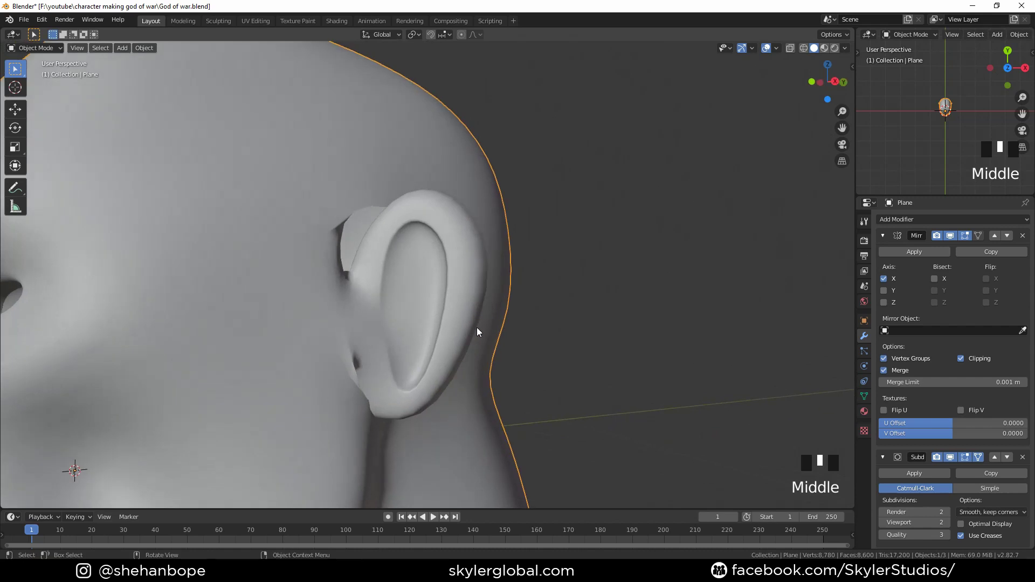
{"action": "key", "text": "KP_1"}
{"action": "key", "text": "KP_3"}
{"action": "scroll", "coordinate": [398, 313], "scroll_direction": "up", "scroll_amount": 1}
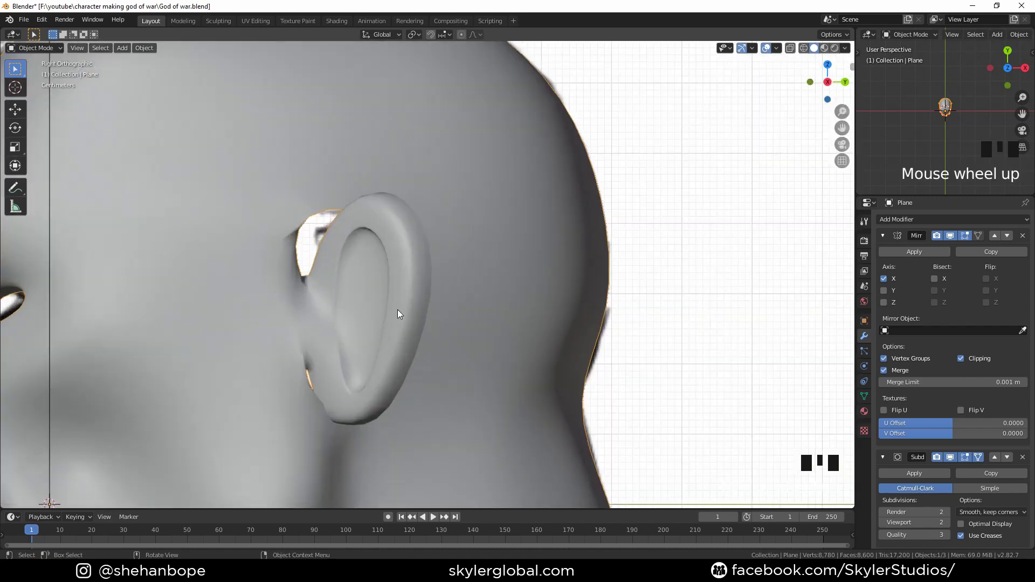
Step: Dissolve the extra edge loop around the inside of the ear rim and check the result in Object Mode
{"action": "key", "text": "Tab"}
{"action": "scroll", "coordinate": [334, 230], "scroll_direction": "up", "scroll_amount": 1}
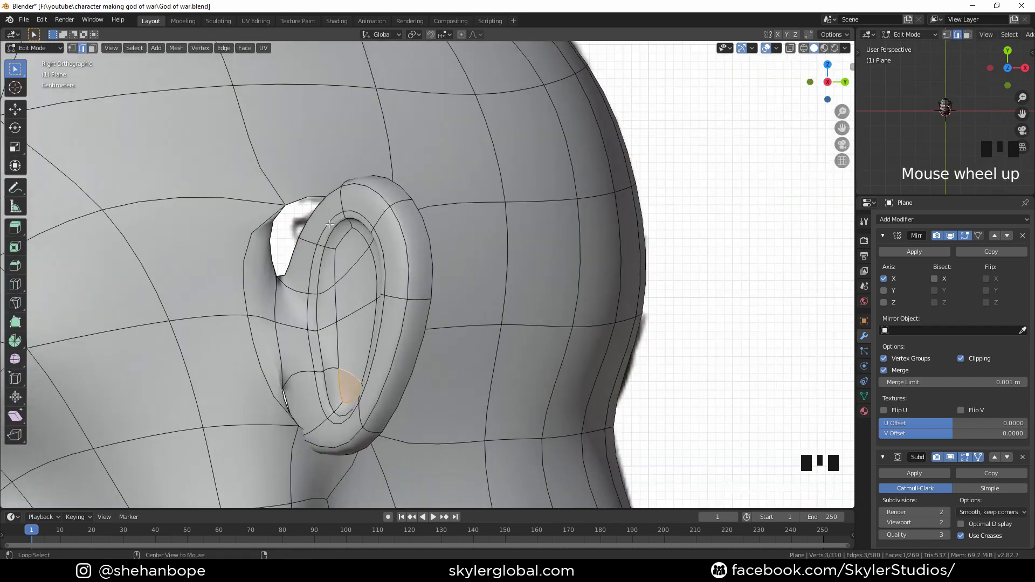
{"action": "left_click", "coordinate": [336, 230], "text": "alt"}
{"action": "left_click", "coordinate": [336, 230], "text": "alt"}
{"action": "key", "text": "x"}
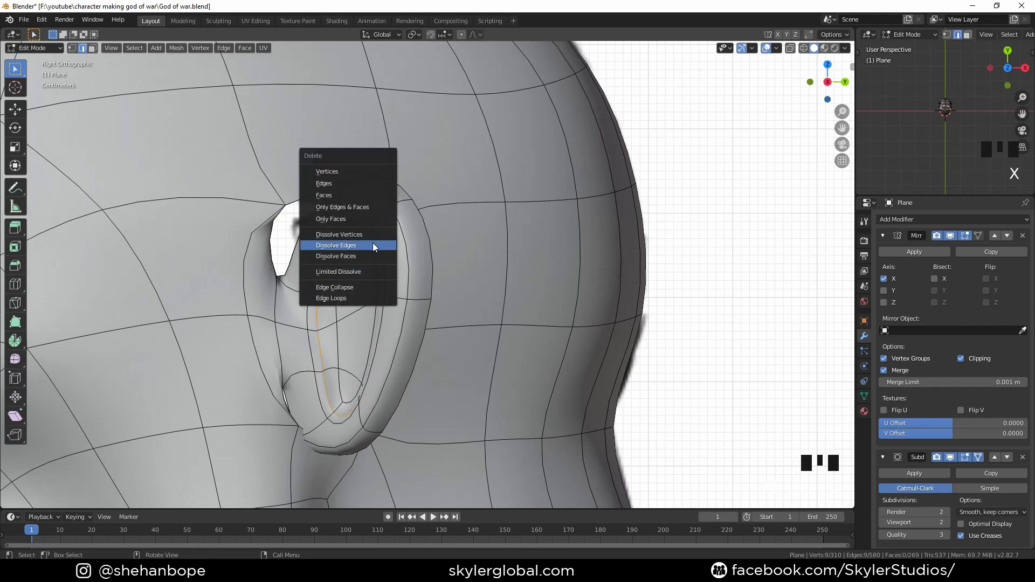
{"action": "left_click", "coordinate": [373, 242]}
{"action": "key", "text": "Tab"}
{"action": "scroll", "coordinate": [351, 301], "scroll_direction": "down", "scroll_amount": 1}
{"action": "middle_click_drag", "start_coordinate": [351, 300], "coordinate": [389, 272]}
Step: Extrude the edges along the back of the ear rim, scale them inward, and move them about 0.018 m toward the head
{"action": "key", "text": "Tab"}
{"action": "scroll", "coordinate": [379, 284], "scroll_direction": "up", "scroll_amount": 2}
{"action": "key", "text": "e"}
{"action": "key", "text": "s"}
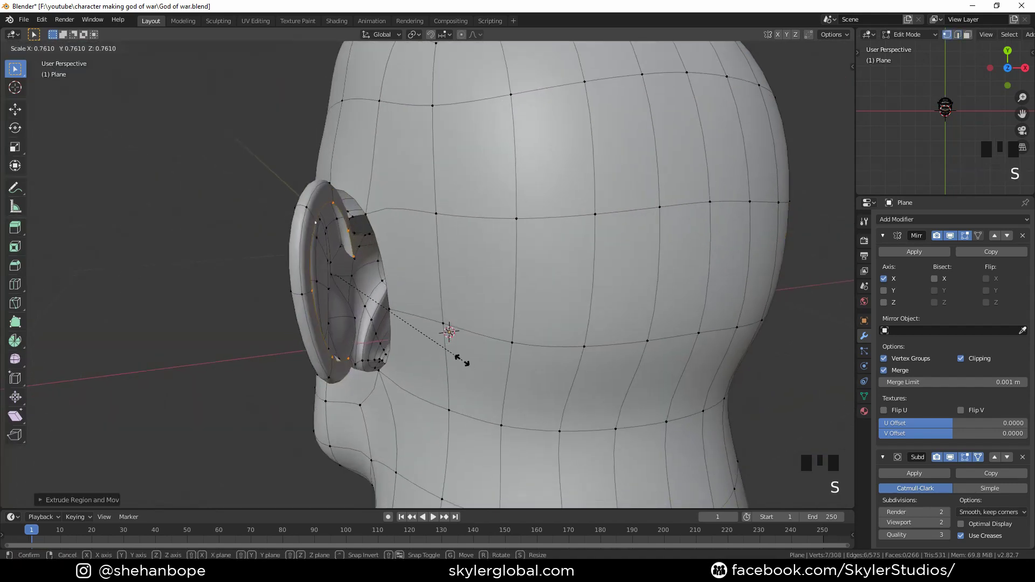
{"action": "left_click", "coordinate": [454, 341]}
{"action": "key", "text": "g"}
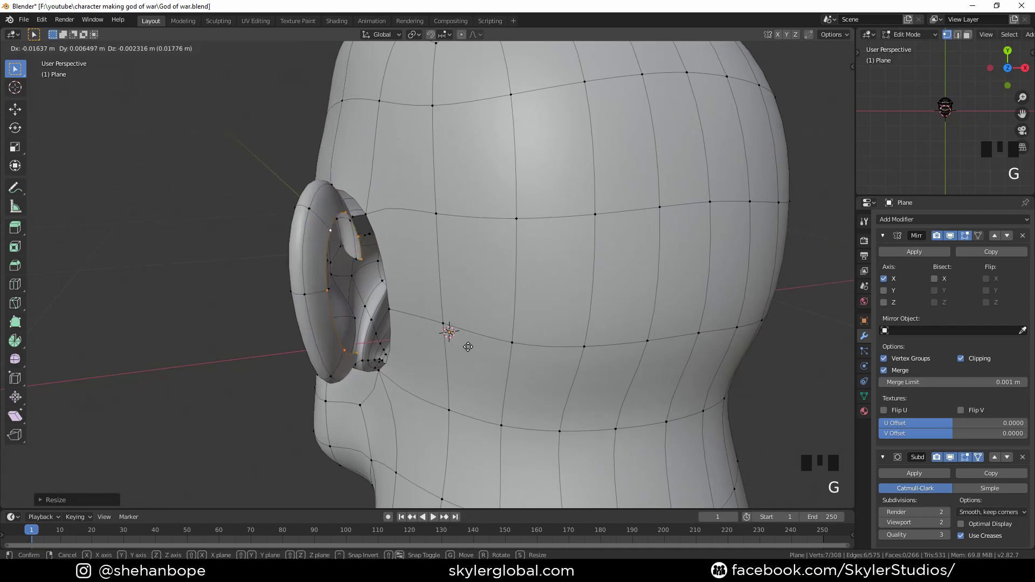
{"action": "left_click", "coordinate": [468, 346]}
{"action": "middle_click_drag", "start_coordinate": [468, 346], "coordinate": [445, 311]}
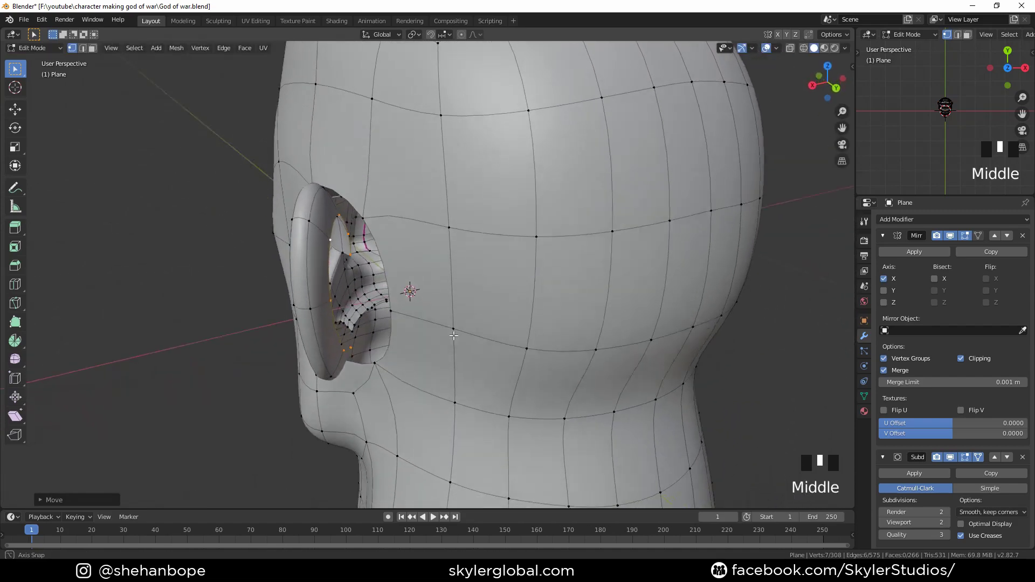
Step: Move the edge behind the upper front of the ear along the global X axis
{"action": "middle_click_drag", "start_coordinate": [453, 335], "coordinate": [415, 320]}
{"action": "middle_click_drag", "start_coordinate": [420, 367], "coordinate": [394, 320]}
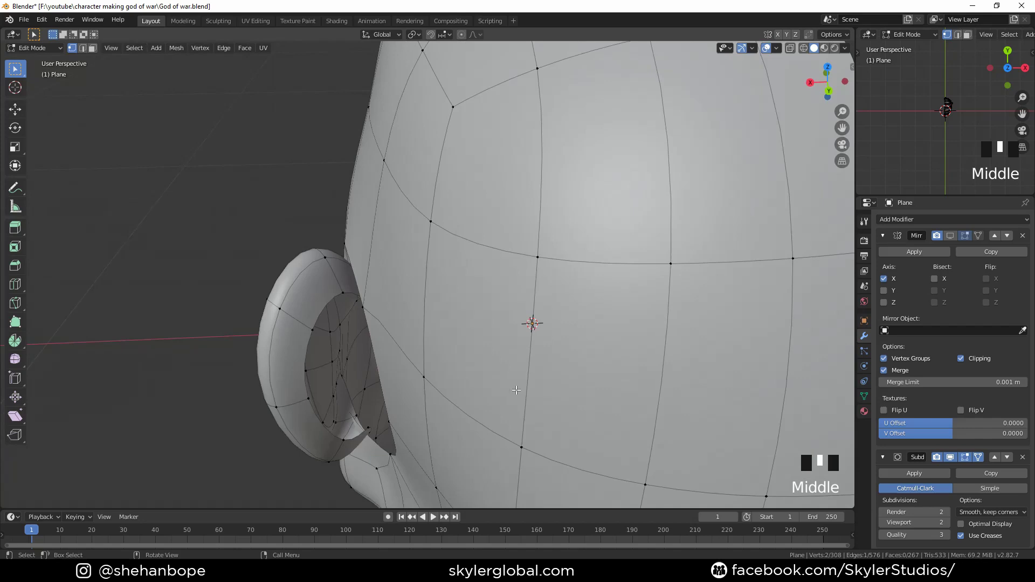
{"action": "key", "text": "g"}
{"action": "key", "text": "x"}
{"action": "left_click", "coordinate": [491, 387]}
{"action": "scroll", "coordinate": [414, 330], "scroll_direction": "up", "scroll_amount": 4}
{"action": "scroll", "coordinate": [399, 328], "scroll_direction": "down", "scroll_amount": 1}
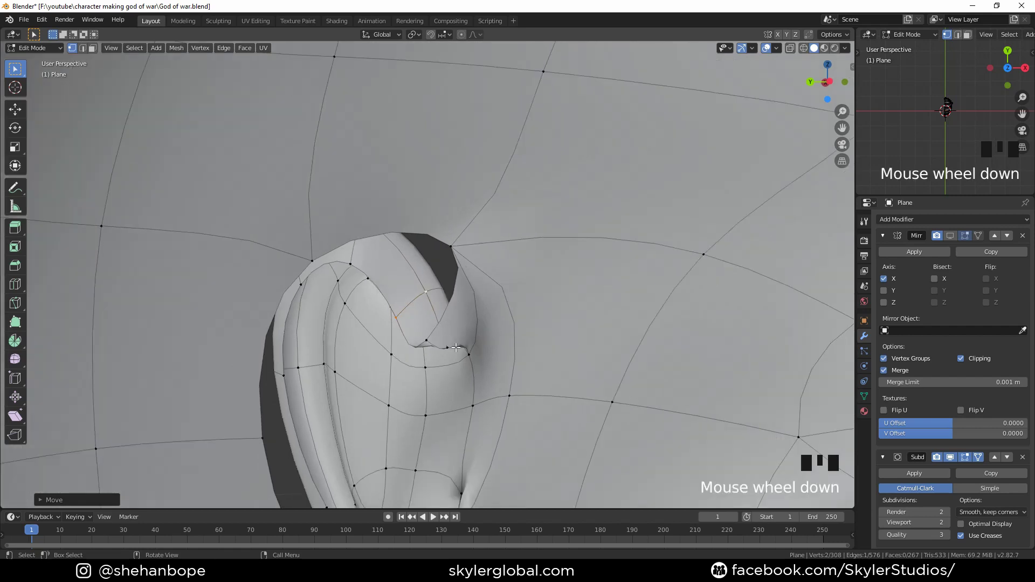
Step: Move the front vertex of the upper ear gap about 0.028 m along the X axis and shift the neighbouring vertex toward the ear
{"action": "left_click", "coordinate": [393, 319]}
{"action": "key", "text": "g"}
{"action": "key", "text": "x"}
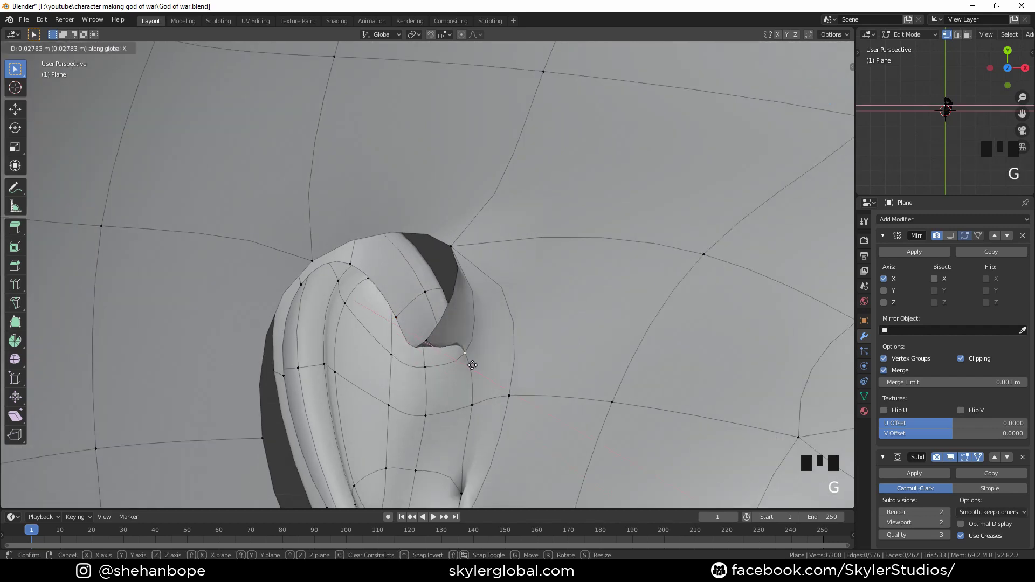
{"action": "left_click", "coordinate": [472, 366]}
{"action": "middle_click_drag", "start_coordinate": [473, 366], "coordinate": [448, 339]}
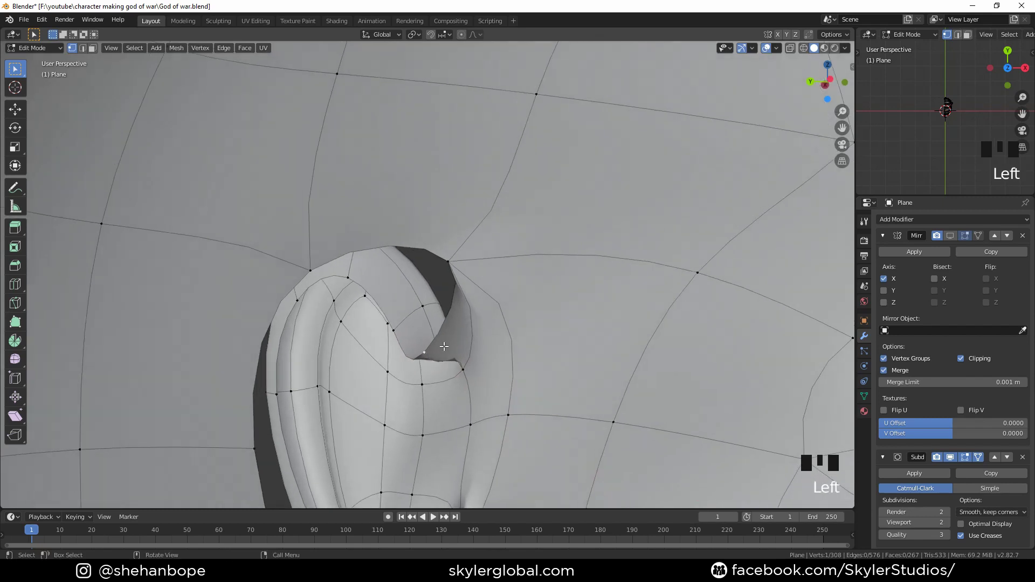
{"action": "key", "text": "g"}
{"action": "left_click", "coordinate": [409, 321]}
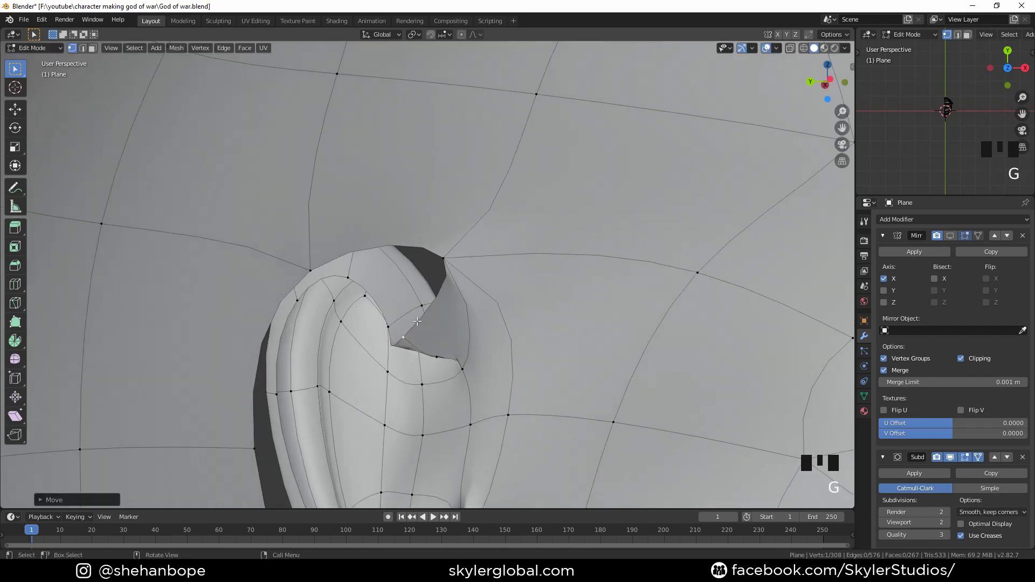
Step: Fill the gap between the top of the ear and the head with two four-sided faces
{"action": "middle_click_drag", "start_coordinate": [409, 321], "coordinate": [418, 322]}
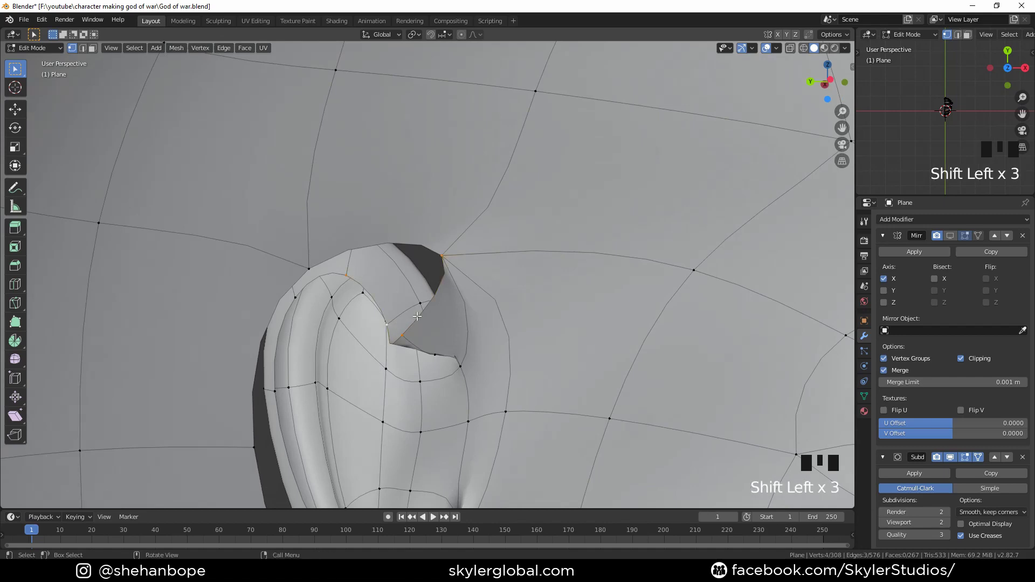
{"action": "key", "text": "f"}
{"action": "middle_click_drag", "start_coordinate": [421, 314], "coordinate": [513, 430]}
{"action": "scroll", "coordinate": [447, 339], "scroll_direction": "down", "scroll_amount": 2}
{"action": "middle_click_drag", "start_coordinate": [446, 340], "coordinate": [427, 338]}
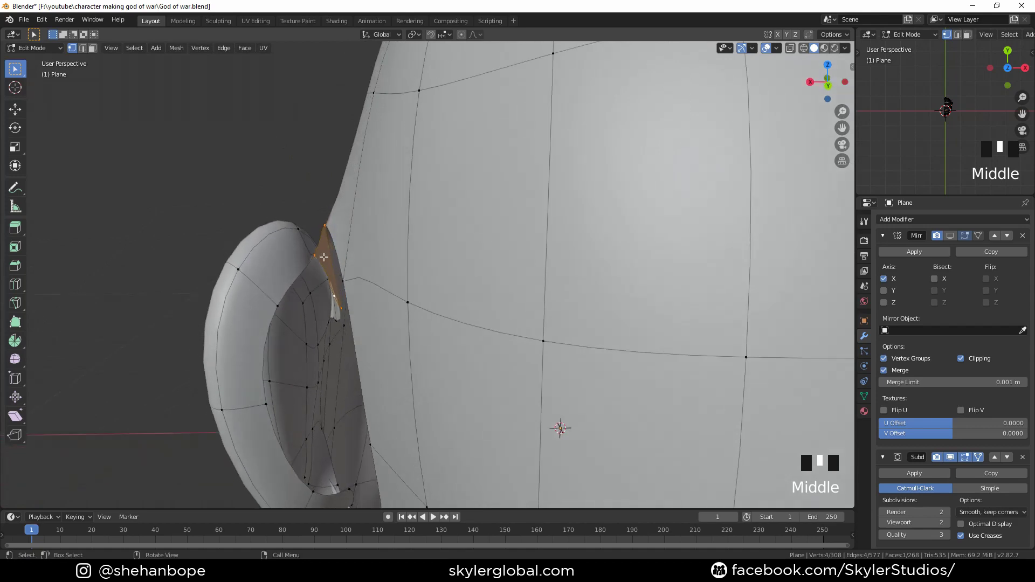
{"action": "left_click", "coordinate": [324, 258]}
{"action": "middle_click_drag", "start_coordinate": [326, 259], "coordinate": [348, 268]}
{"action": "left_click", "coordinate": [325, 227], "text": "shift"}
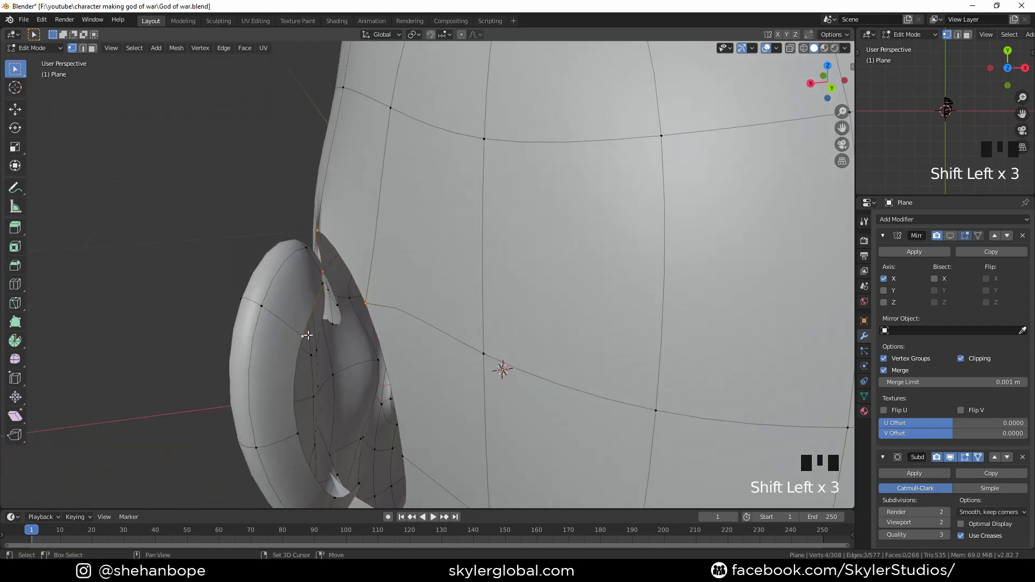
{"action": "key", "text": "f"}
Step: Fill the upper gap behind the ear with a face joining the ear's back rim to the head
{"action": "middle_click_drag", "start_coordinate": [367, 335], "coordinate": [350, 285]}
{"action": "scroll", "coordinate": [421, 323], "scroll_direction": "down", "scroll_amount": 2}
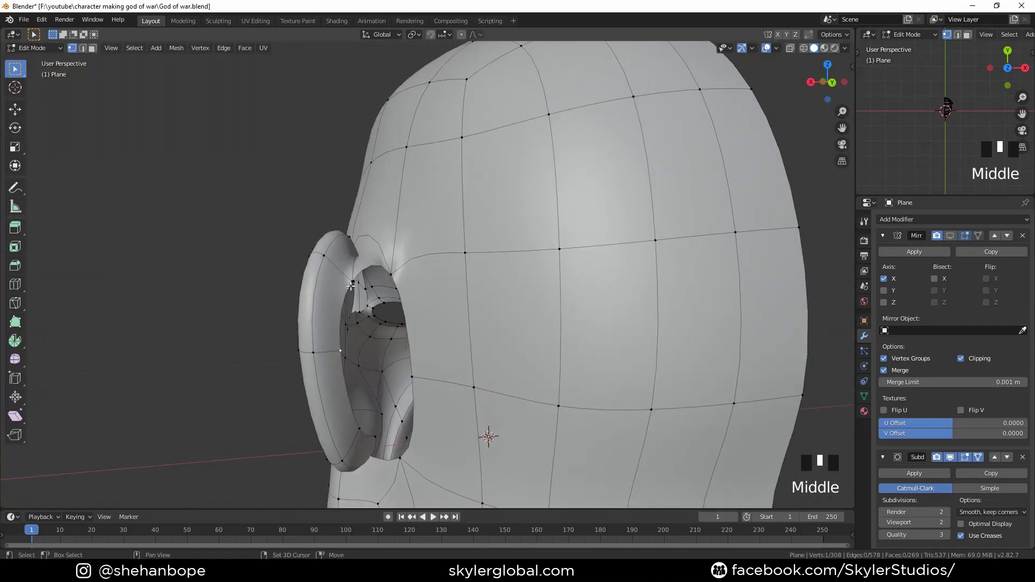
{"action": "left_click", "coordinate": [427, 364], "text": "shift"}
{"action": "middle_click_drag", "start_coordinate": [427, 364], "coordinate": [454, 326]}
{"action": "key", "text": "f"}
Step: Fill the gap behind the middle and lower back of the ear with two faces joining the ear's rim to the head
{"action": "left_click", "coordinate": [411, 387]}
{"action": "middle_click_drag", "start_coordinate": [416, 384], "coordinate": [438, 353]}
{"action": "left_click", "coordinate": [351, 358], "text": "shift"}
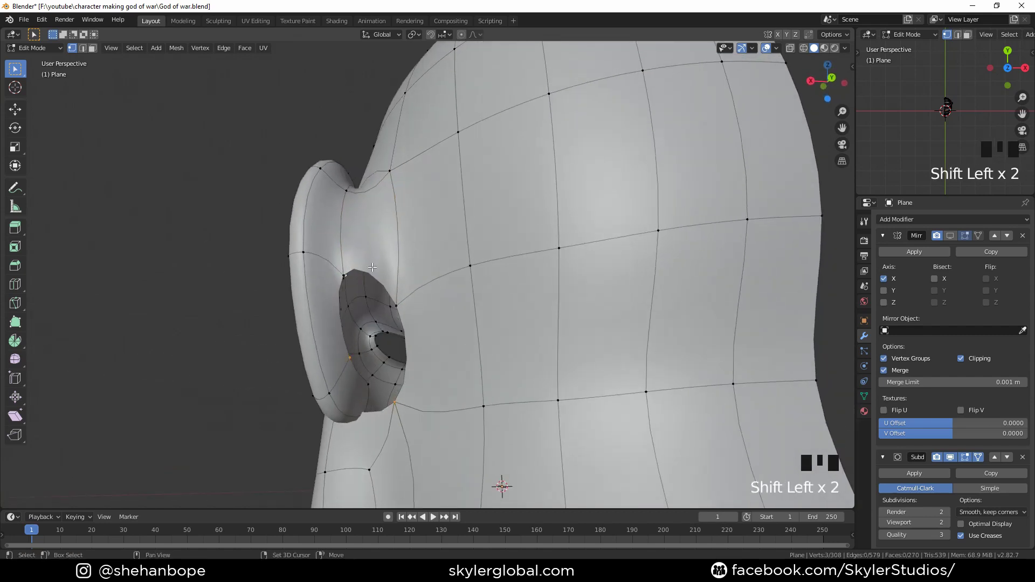
{"action": "middle_click_drag", "start_coordinate": [372, 267], "coordinate": [397, 290]}
{"action": "key", "text": "2"}
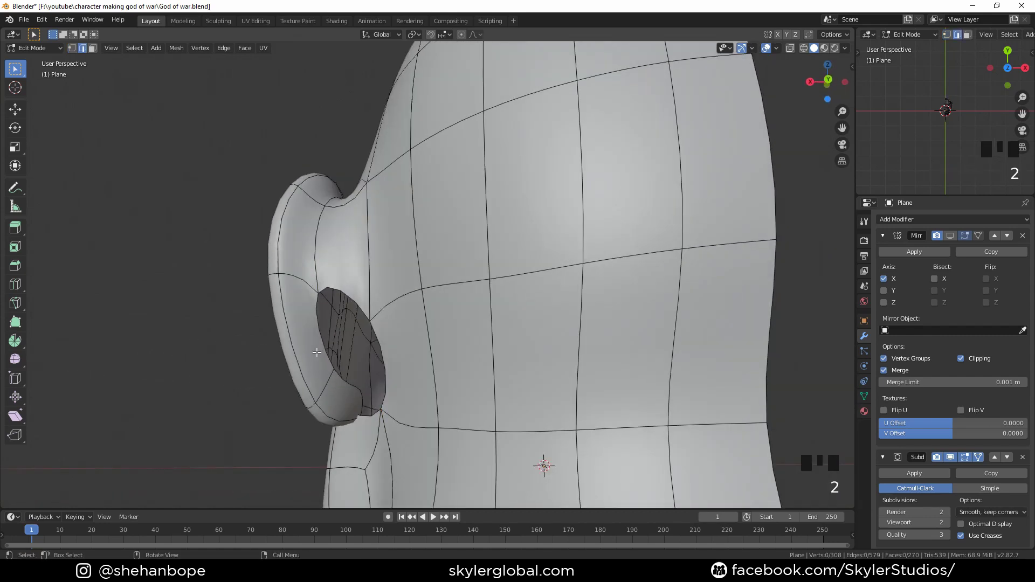
{"action": "left_click", "coordinate": [379, 345], "text": "shift"}
{"action": "key", "text": "f"}
Step: Move the two vertices at the bottom of the earlobe's edge up and back, away from the head's surface
{"action": "middle_click_drag", "start_coordinate": [350, 372], "coordinate": [405, 319]}
{"action": "scroll", "coordinate": [311, 388], "scroll_direction": "up", "scroll_amount": 2}
{"action": "key", "text": "1"}
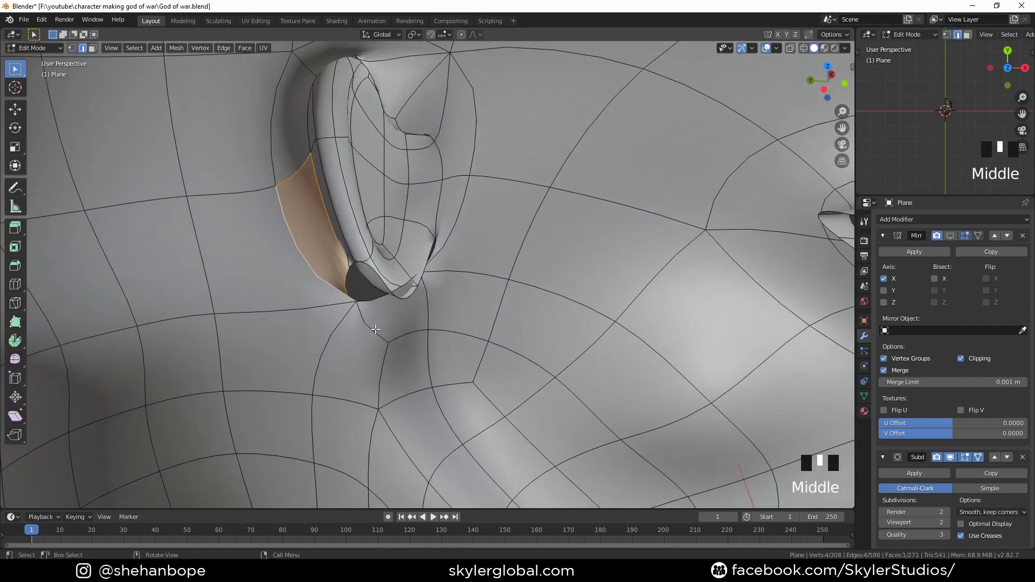
{"action": "scroll", "coordinate": [406, 319], "scroll_direction": "up", "scroll_amount": 4}
{"action": "left_click", "coordinate": [381, 314]}
{"action": "key", "text": "g"}
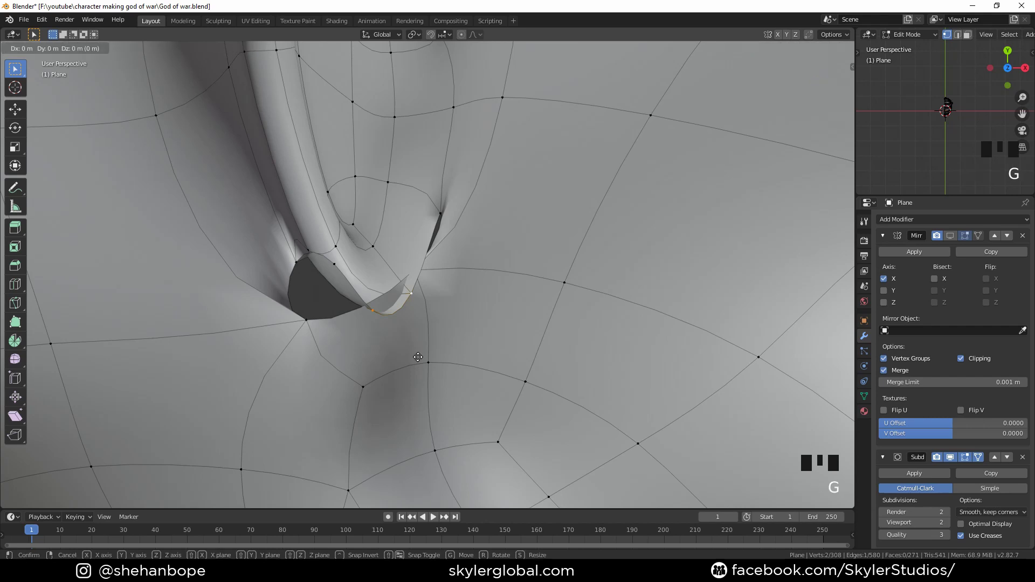
{"action": "left_click", "coordinate": [414, 331]}
{"action": "key", "text": "g"}
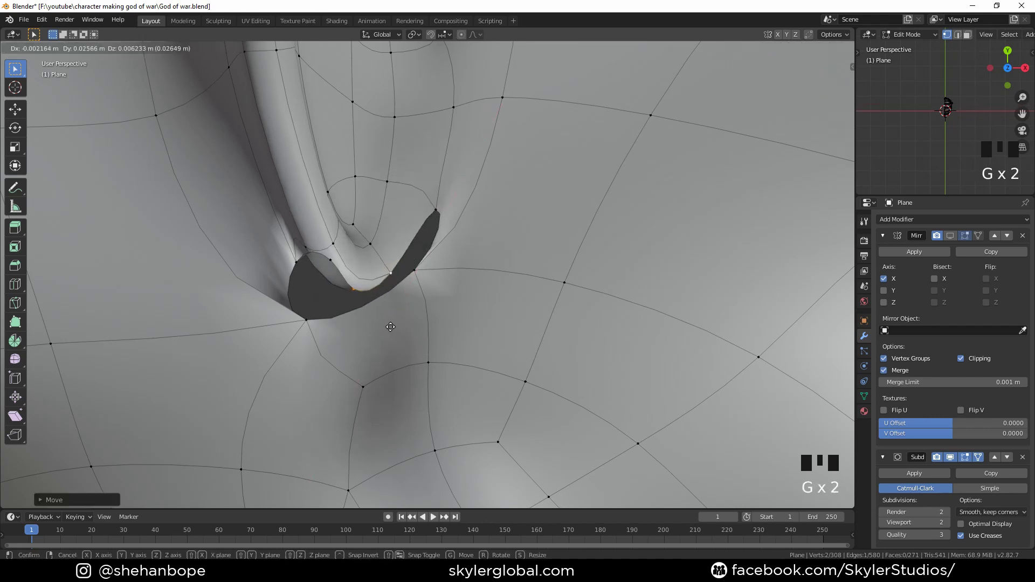
{"action": "left_click", "coordinate": [394, 325]}
Step: Try to fill the gap behind the earlobe with a single face
{"action": "middle_click_drag", "start_coordinate": [393, 325], "coordinate": [416, 326]}
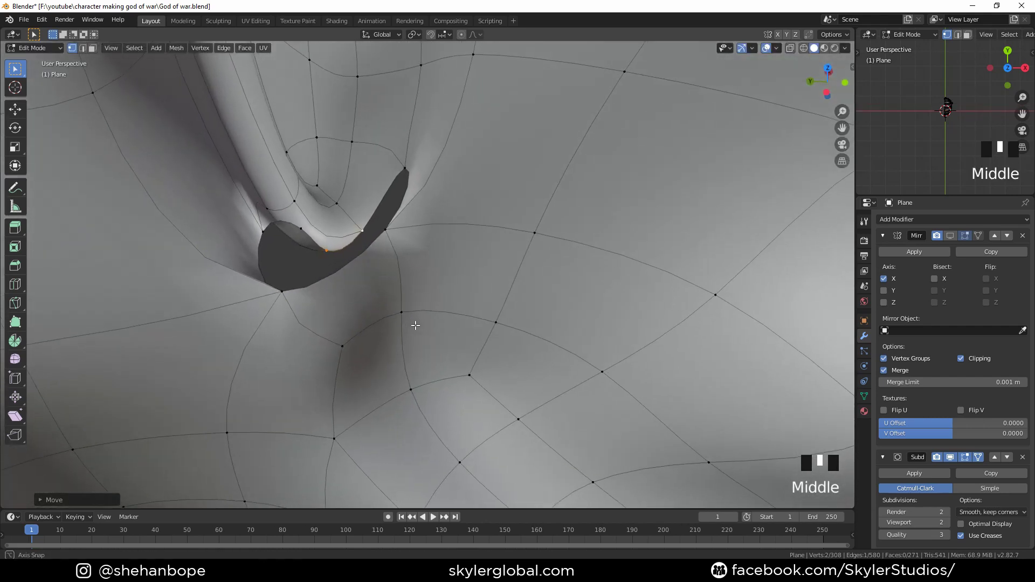
{"action": "left_click", "coordinate": [301, 237], "text": "shift"}
{"action": "left_click", "coordinate": [266, 234], "text": "shift"}
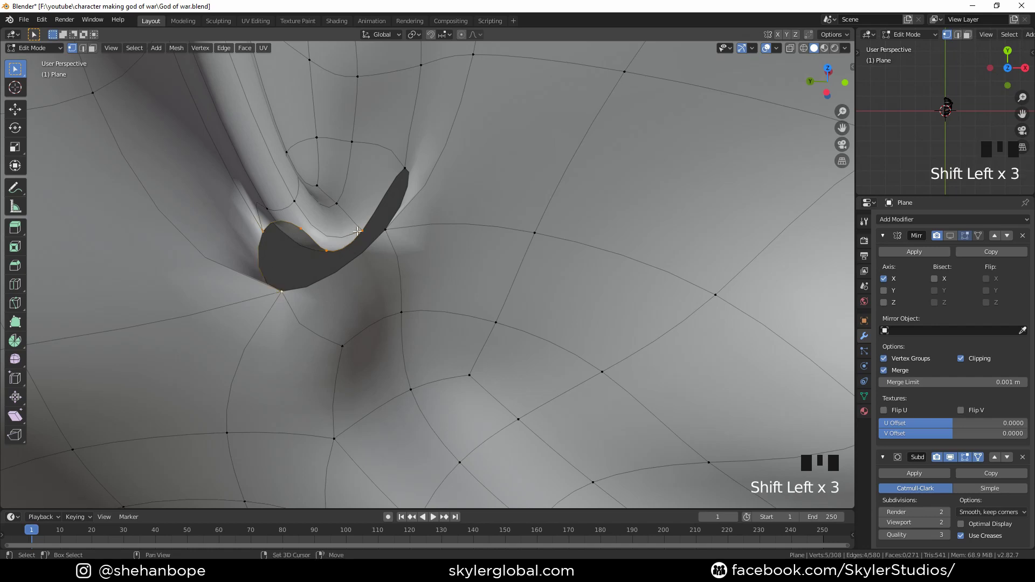
{"action": "key", "text": "f"}
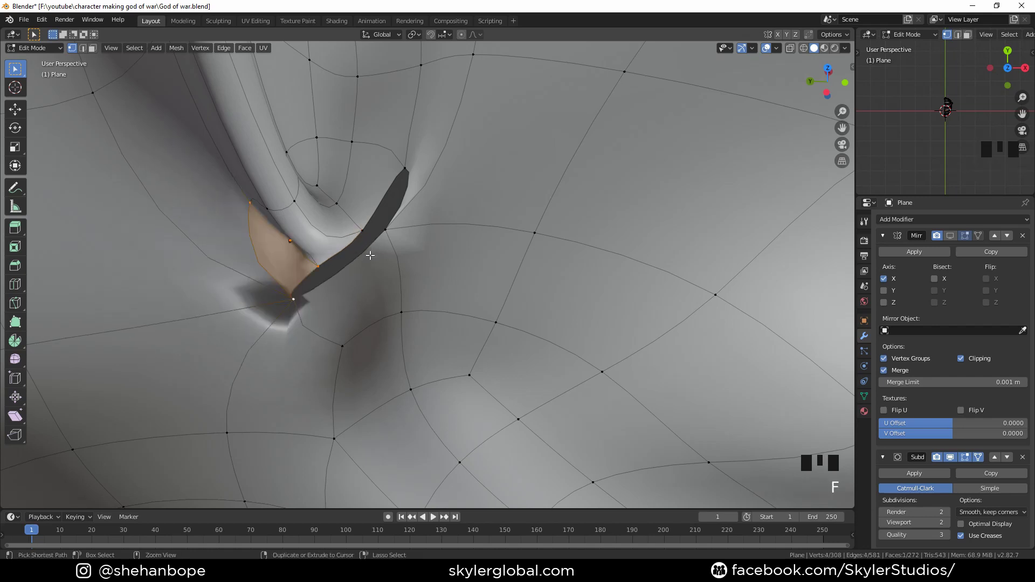
{"action": "key", "text": "ctrl+z"}
{"action": "scroll", "coordinate": [370, 255], "scroll_direction": "down", "scroll_amount": 2}
{"action": "mouse_move", "coordinate": [369, 255]}
{"action": "middle_mouse_down"}
{"action": "mouse_move", "coordinate": [370, 270]}
{"action": "mouse_move", "coordinate": [393, 278]}
{"action": "mouse_move", "coordinate": [391, 293]}
{"action": "mouse_move", "coordinate": [359, 241]}
{"action": "middle_mouse_up"}
{"action": "scroll", "coordinate": [359, 242], "scroll_direction": "up", "scroll_amount": 2}
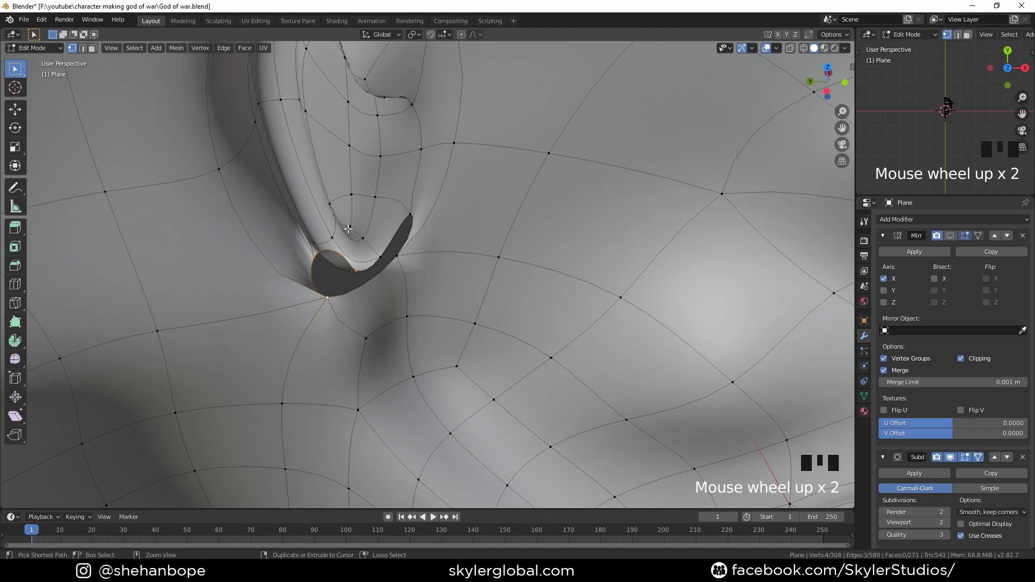
{"action": "key", "text": "ctrl+2"}
{"action": "key", "text": "ctrl+z"}
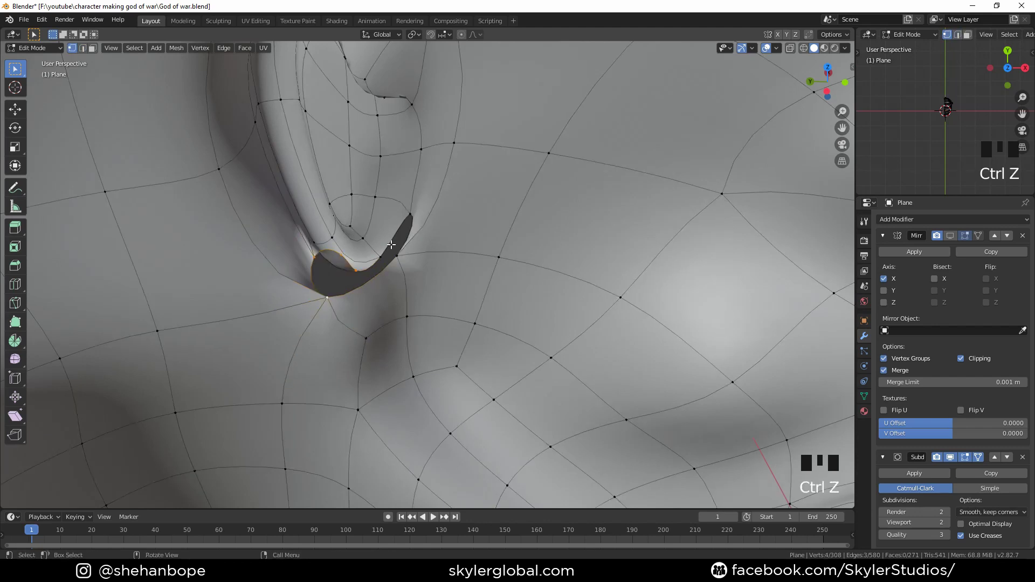
Step: Add an edge loop across the earlobe's rim and fill the rear part of the gap behind the lobe with a four-sided face
{"action": "left_click", "coordinate": [342, 211]}
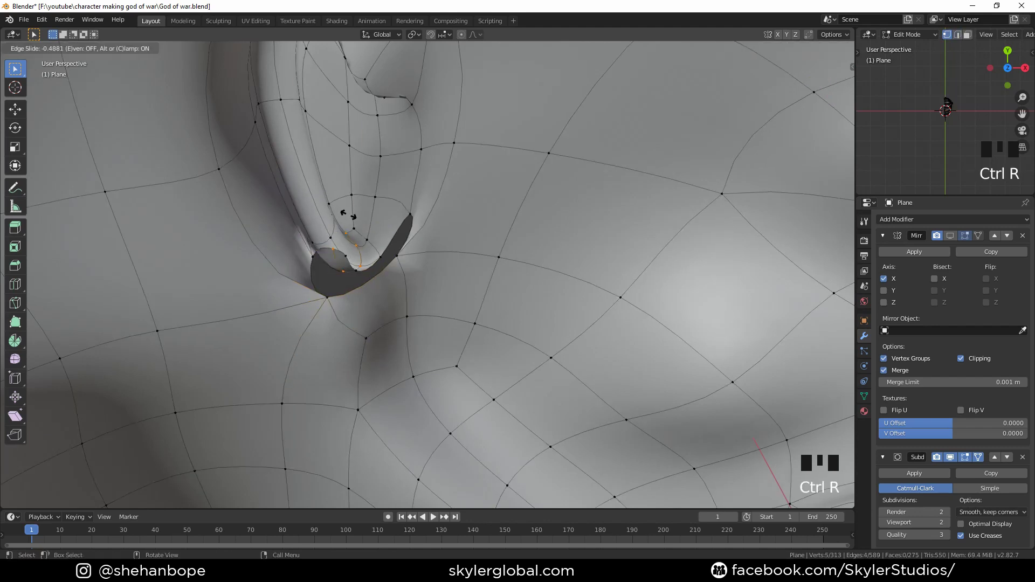
{"action": "left_click", "coordinate": [353, 217]}
{"action": "middle_click_drag", "start_coordinate": [353, 218], "coordinate": [365, 173]}
{"action": "scroll", "coordinate": [448, 215], "scroll_direction": "up", "scroll_amount": 3}
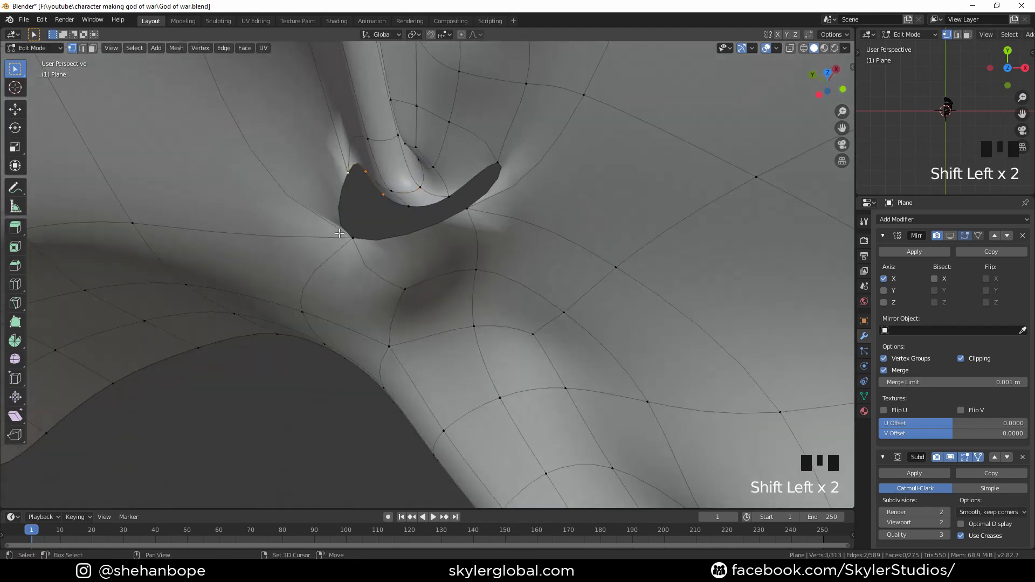
{"action": "key", "text": "f"}
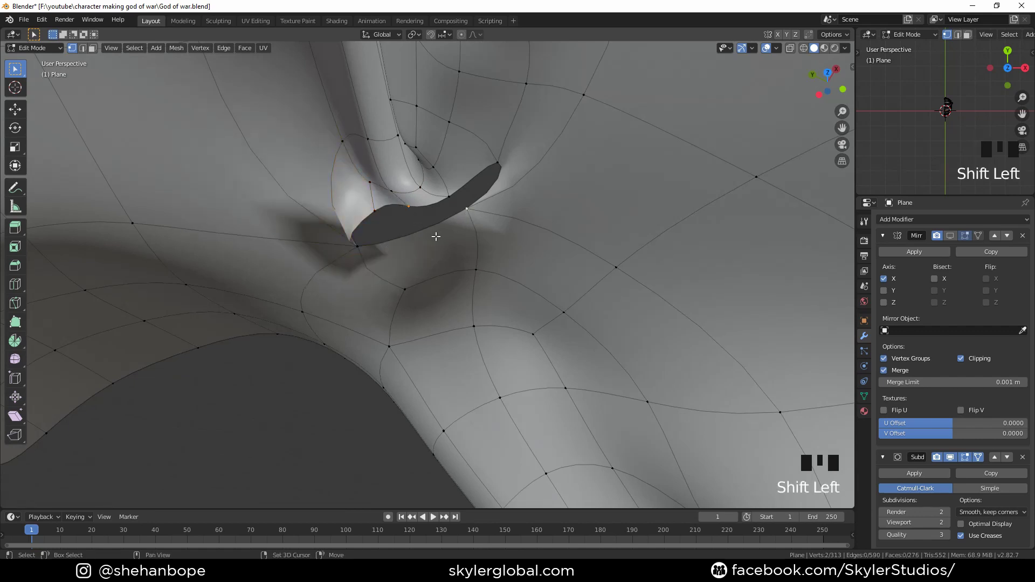
Step: Close the remaining gap beneath the earlobe with two faces joining the lobe to the head
{"action": "key", "text": "f"}
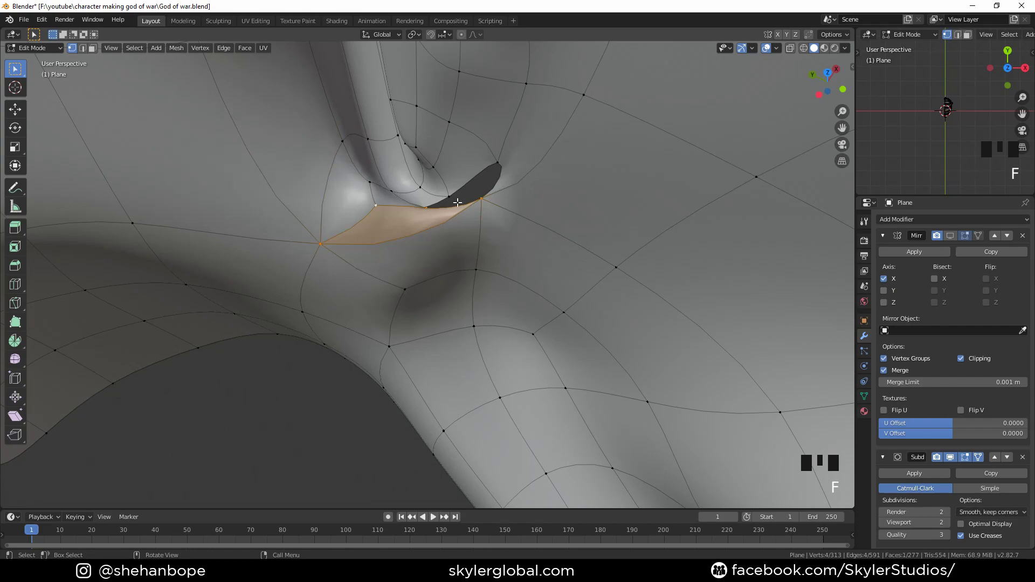
{"action": "middle_click_drag", "start_coordinate": [457, 202], "coordinate": [472, 214]}
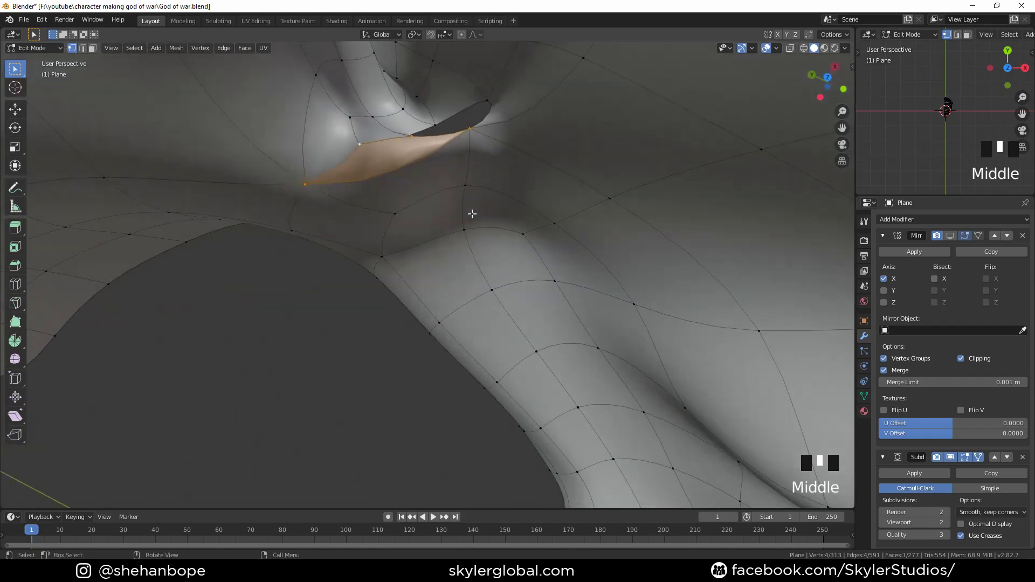
{"action": "left_click", "coordinate": [486, 95], "text": "shift"}
{"action": "key", "text": "f"}
Step: In back view, move the upper edge where the back of the ear meets the head toward the head
{"action": "scroll", "coordinate": [485, 223], "scroll_direction": "down", "scroll_amount": 4}
{"action": "middle_click_drag", "start_coordinate": [485, 223], "coordinate": [389, 148]}
{"action": "scroll", "coordinate": [389, 149], "scroll_direction": "up", "scroll_amount": 2}
{"action": "middle_click_drag", "start_coordinate": [687, 329], "coordinate": [412, 224], "text": "shift"}
{"action": "middle_click_drag", "start_coordinate": [413, 224], "coordinate": [413, 260]}
{"action": "scroll", "coordinate": [422, 230], "scroll_direction": "down", "scroll_amount": 2}
{"action": "scroll", "coordinate": [585, 308], "scroll_direction": "up", "scroll_amount": 4}
{"action": "left_click", "coordinate": [412, 280]}
{"action": "key", "text": "KP_3"}
{"action": "key", "text": "ctrl+KP_1"}
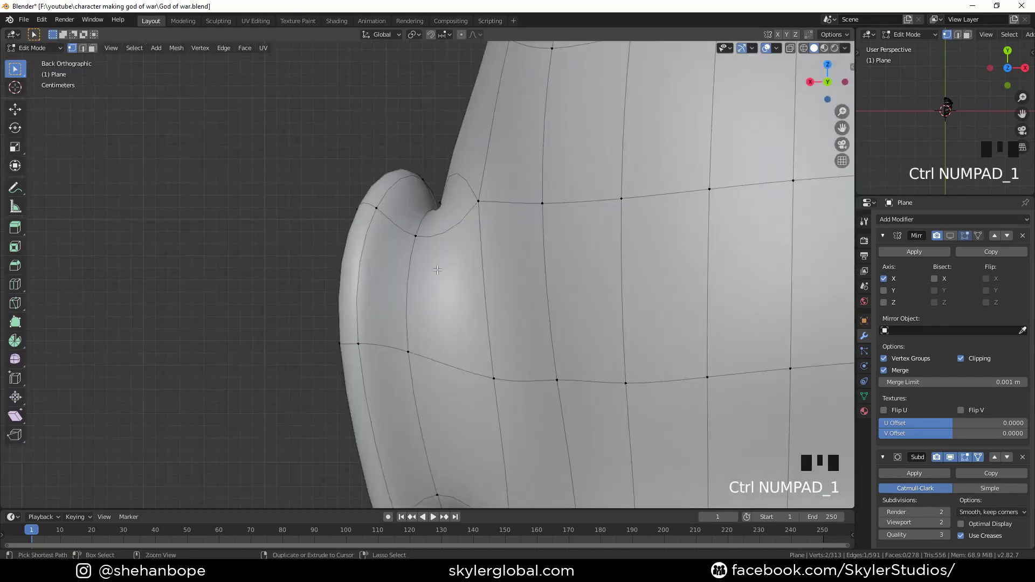
{"action": "middle_click_drag", "start_coordinate": [550, 340], "coordinate": [456, 321]}
{"action": "middle_click_drag", "start_coordinate": [482, 373], "coordinate": [545, 383]}
{"action": "key", "text": "ctrl+KP_1"}
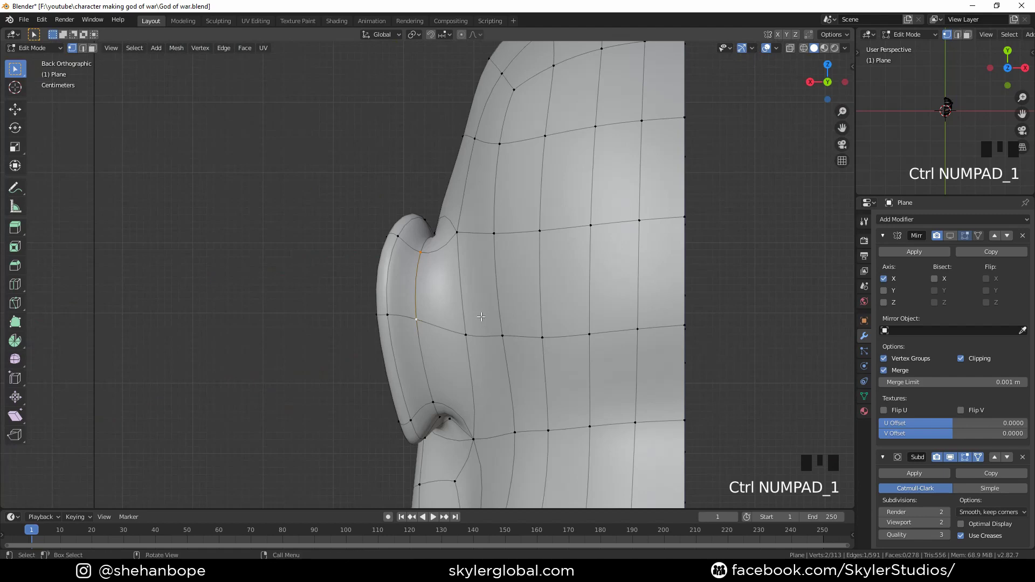
{"action": "key", "text": "g"}
{"action": "left_click", "coordinate": [463, 320]}
Step: Move the middle and lower vertices of the crease behind the ear toward the head in back view
{"action": "left_click", "coordinate": [455, 323]}
{"action": "key", "text": "g"}
{"action": "left_click", "coordinate": [461, 322]}
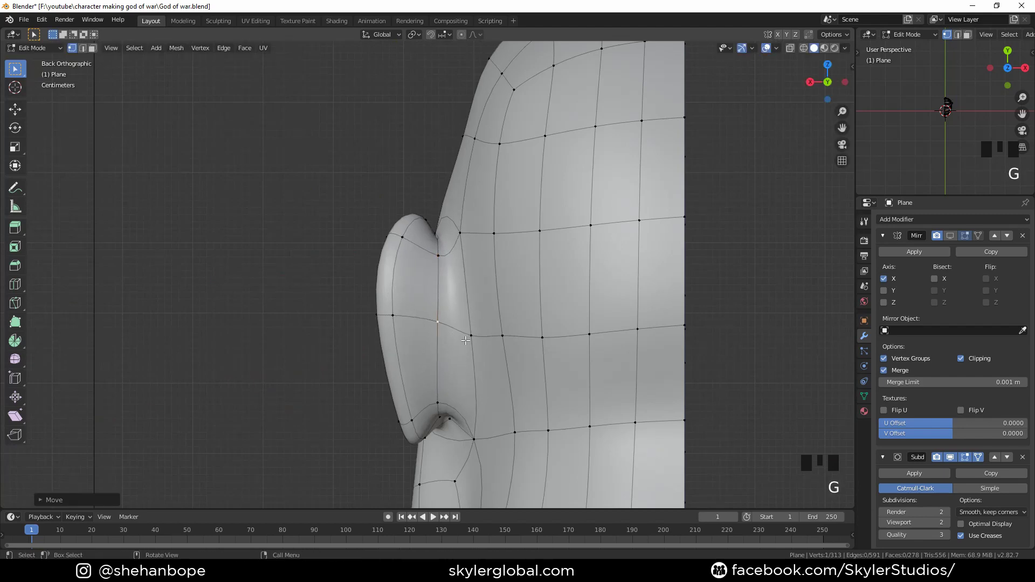
{"action": "left_click", "coordinate": [467, 398]}
{"action": "key", "text": "g"}
{"action": "left_click", "coordinate": [476, 396]}
Step: Reposition the vertices of the crease behind the ear in top view
{"action": "middle_click_drag", "start_coordinate": [450, 319], "coordinate": [531, 431]}
{"action": "key", "text": "KP_7"}
{"action": "key", "text": "g"}
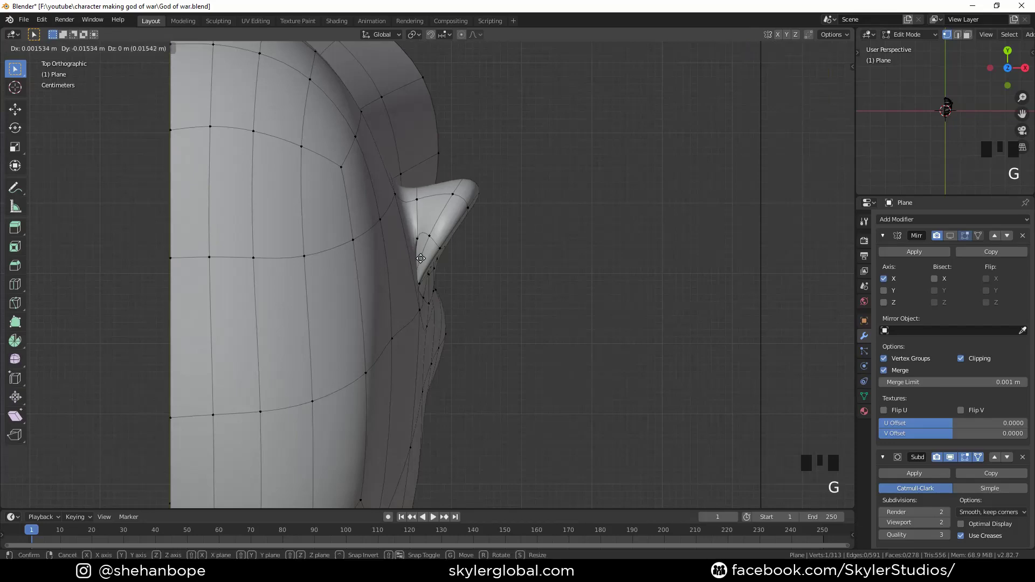
{"action": "left_click", "coordinate": [419, 243]}
{"action": "left_click", "coordinate": [419, 204], "text": "shift"}
{"action": "key", "text": "g"}
{"action": "left_click", "coordinate": [440, 257]}
Step: Adjust a vertex in the middle of the crease behind the ear from below
{"action": "middle_click_drag", "start_coordinate": [439, 257], "coordinate": [456, 282]}
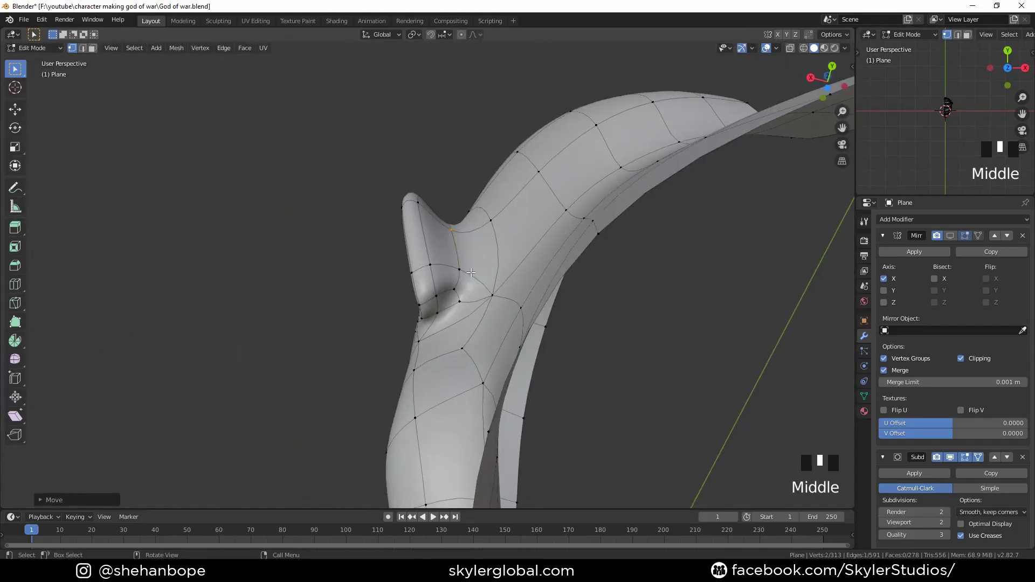
{"action": "left_click", "coordinate": [453, 274]}
{"action": "key", "text": "g"}
{"action": "left_click", "coordinate": [455, 270]}
Step: In back view, shift the ear's back rim edge toward the head and its lower rim vertex about 0.027 m
{"action": "middle_click_drag", "start_coordinate": [424, 201], "coordinate": [416, 247]}
{"action": "key", "text": "ctrl+KP_1"}
{"action": "key", "text": "g"}
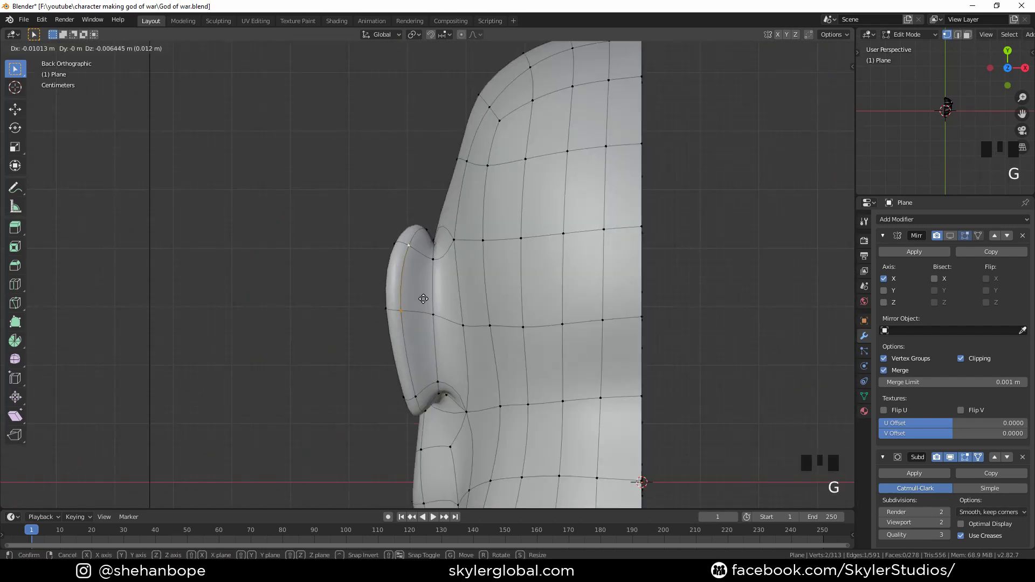
{"action": "left_click", "coordinate": [433, 296]}
{"action": "left_click", "coordinate": [416, 397]}
{"action": "key", "text": "g"}
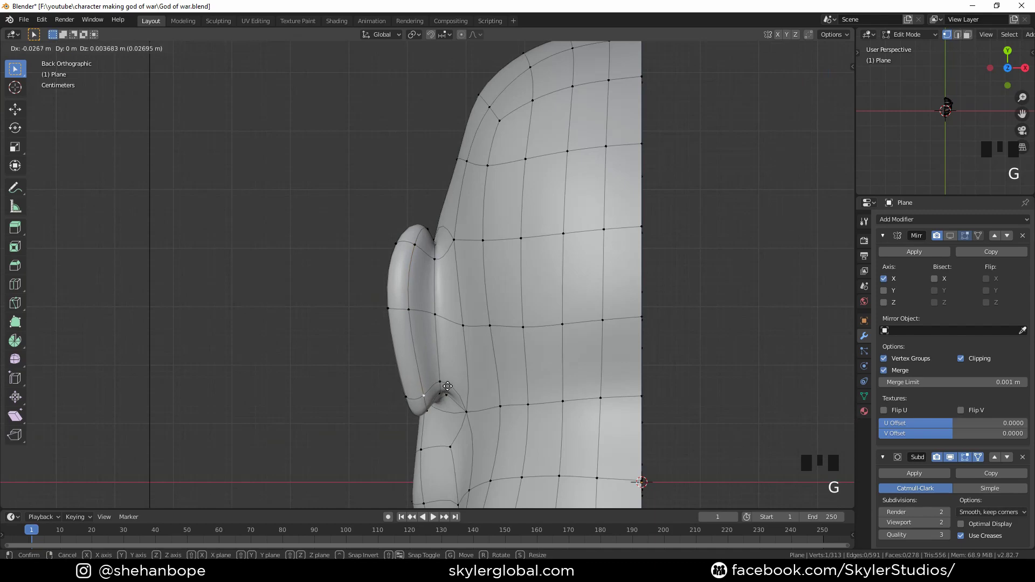
{"action": "left_click", "coordinate": [447, 386]}
Step: Raise the lower vertex of the crease behind the ear in back view
{"action": "middle_click_drag", "start_coordinate": [447, 386], "coordinate": [453, 307]}
{"action": "scroll", "coordinate": [453, 307], "scroll_direction": "up", "scroll_amount": 2}
{"action": "key", "text": "ctrl+KP_1"}
{"action": "scroll", "coordinate": [526, 441], "scroll_direction": "up", "scroll_amount": 2}
{"action": "middle_click_drag", "start_coordinate": [527, 441], "coordinate": [495, 253], "text": "shift"}
{"action": "left_click", "coordinate": [420, 280]}
{"action": "key", "text": "g"}
{"action": "left_click", "coordinate": [488, 191]}
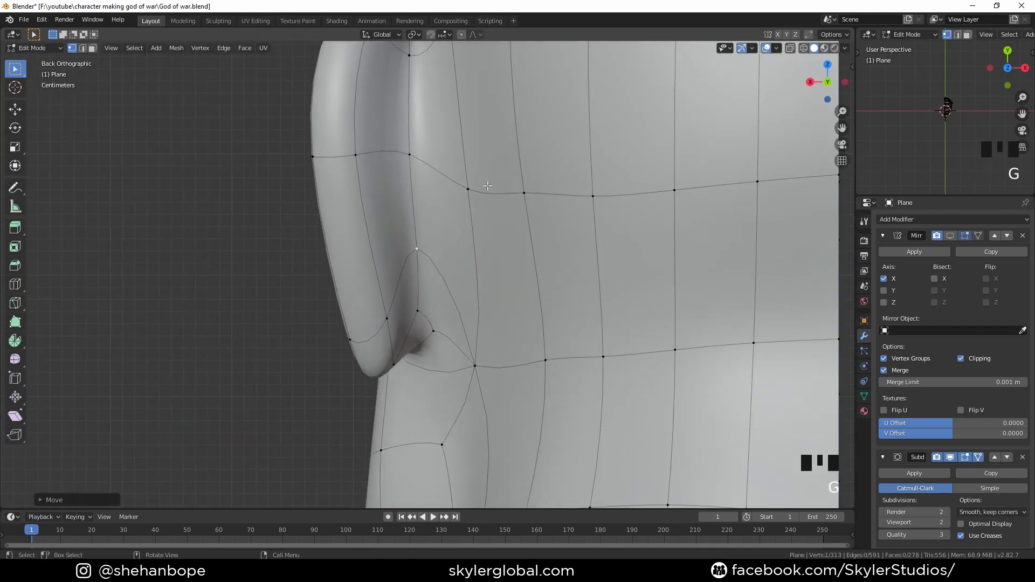
Step: Adjust the positions of the vertices in the fold behind the earlobe in back view
{"action": "left_click", "coordinate": [434, 330]}
{"action": "key", "text": "g"}
{"action": "left_click", "coordinate": [444, 321]}
{"action": "key", "text": "g"}
{"action": "left_click", "coordinate": [416, 258]}
{"action": "key", "text": "g"}
Step: In side view, adjust the ear's front junction with the head, raising its upper front vertex about 0.059 m
{"action": "middle_click_drag", "start_coordinate": [436, 316], "coordinate": [542, 277]}
{"action": "left_click", "coordinate": [407, 259]}
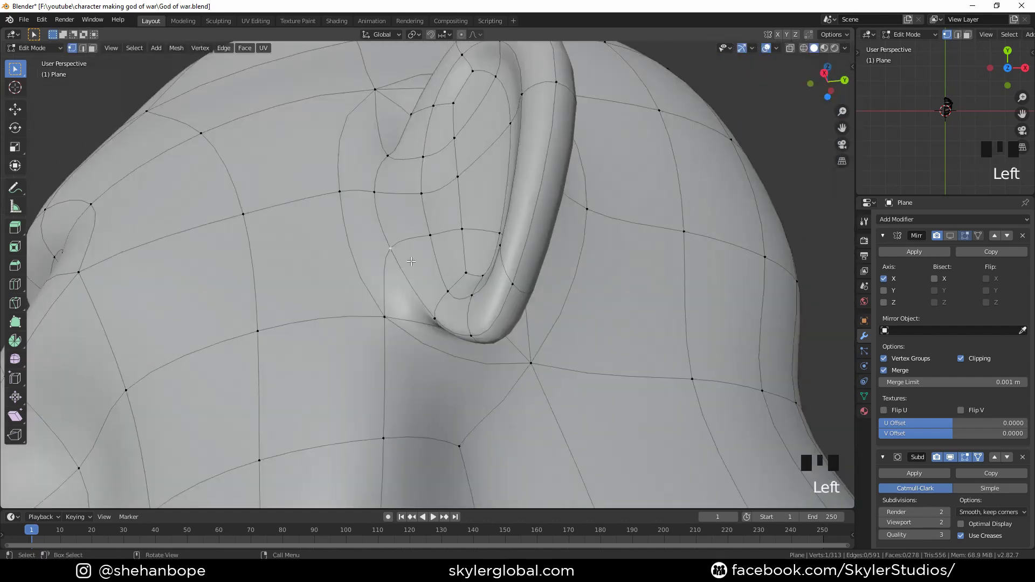
{"action": "key", "text": "KP_3"}
{"action": "middle_click_drag", "start_coordinate": [411, 162], "coordinate": [410, 272], "text": "shift"}
{"action": "left_click", "coordinate": [406, 189]}
{"action": "key", "text": "g"}
{"action": "left_click", "coordinate": [404, 185]}
{"action": "middle_click_drag", "start_coordinate": [404, 185], "coordinate": [452, 189]}
{"action": "key", "text": "KP_3"}
{"action": "key", "text": "g"}
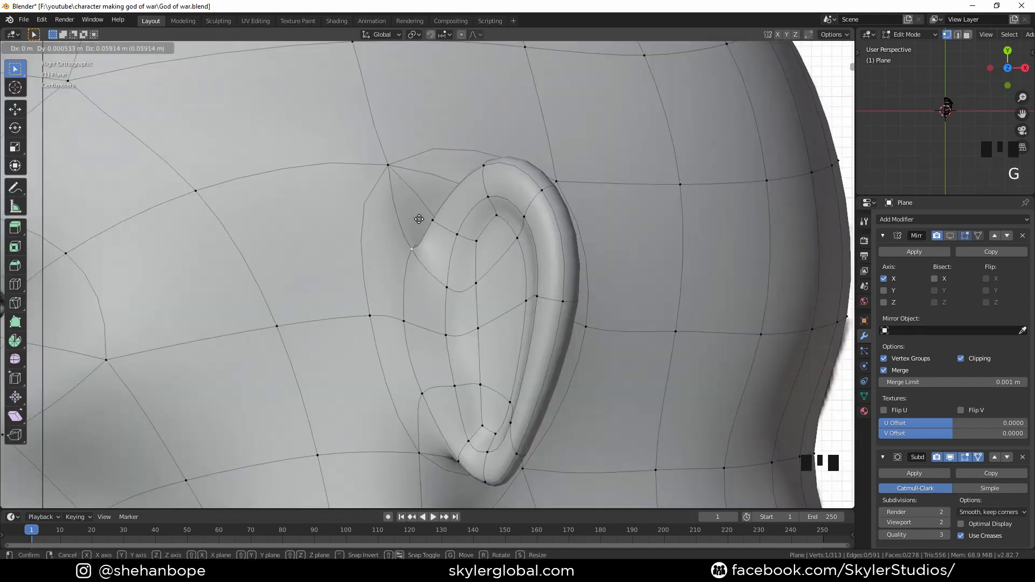
{"action": "left_click", "coordinate": [419, 219]}
Step: Reposition the vertices along the front side of the inner ear in side view
{"action": "left_click", "coordinate": [472, 238]}
{"action": "key", "text": "g"}
{"action": "left_click", "coordinate": [473, 348]}
{"action": "key", "text": "g"}
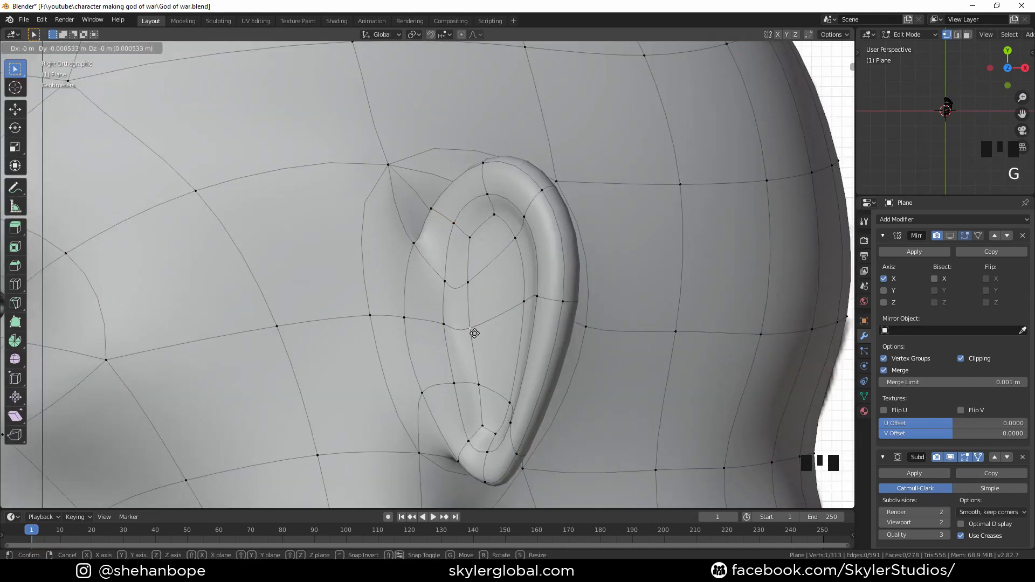
{"action": "left_click", "coordinate": [476, 332]}
{"action": "key", "text": "g"}
{"action": "left_click", "coordinate": [491, 285]}
Step: Check the smoothed ear in Object Mode and move a vertex near the ear's attachment along the X axis in front view
{"action": "scroll", "coordinate": [498, 305], "scroll_direction": "down", "scroll_amount": 6}
{"action": "key", "text": "Tab"}
{"action": "middle_click_drag", "start_coordinate": [502, 314], "coordinate": [439, 328]}
{"action": "scroll", "coordinate": [440, 327], "scroll_direction": "up", "scroll_amount": 7}
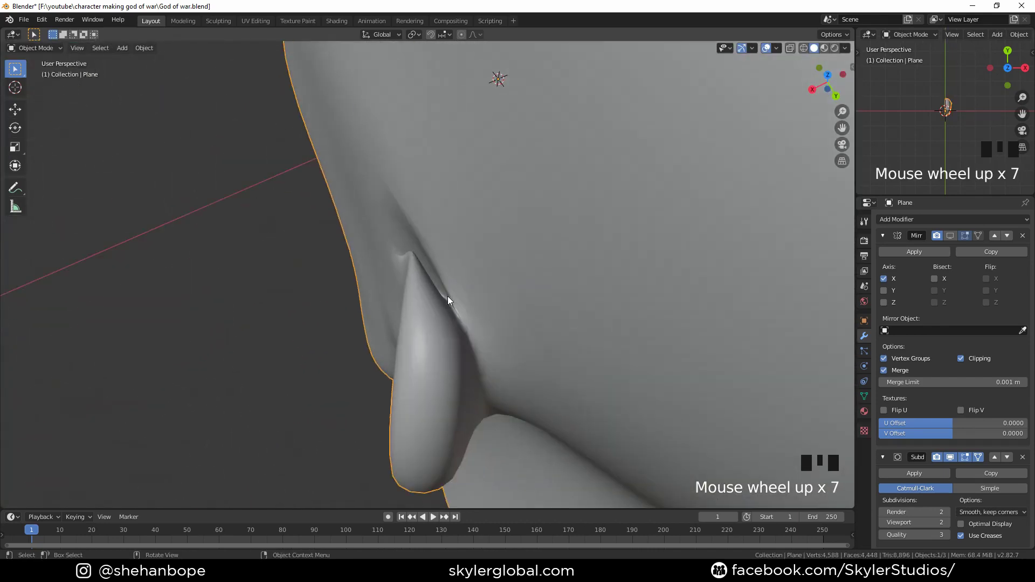
{"action": "key", "text": "Tab"}
{"action": "middle_click_drag", "start_coordinate": [446, 294], "coordinate": [415, 284]}
{"action": "left_click", "coordinate": [454, 231]}
{"action": "key", "text": "KP_1"}
{"action": "key", "text": "KP_1"}
{"action": "key", "text": "g"}
{"action": "key", "text": "x"}
{"action": "left_click", "coordinate": [463, 289]}
Step: Move the three vertices along the front inner rim of the ear together along the X axis
{"action": "left_click", "coordinate": [457, 279]}
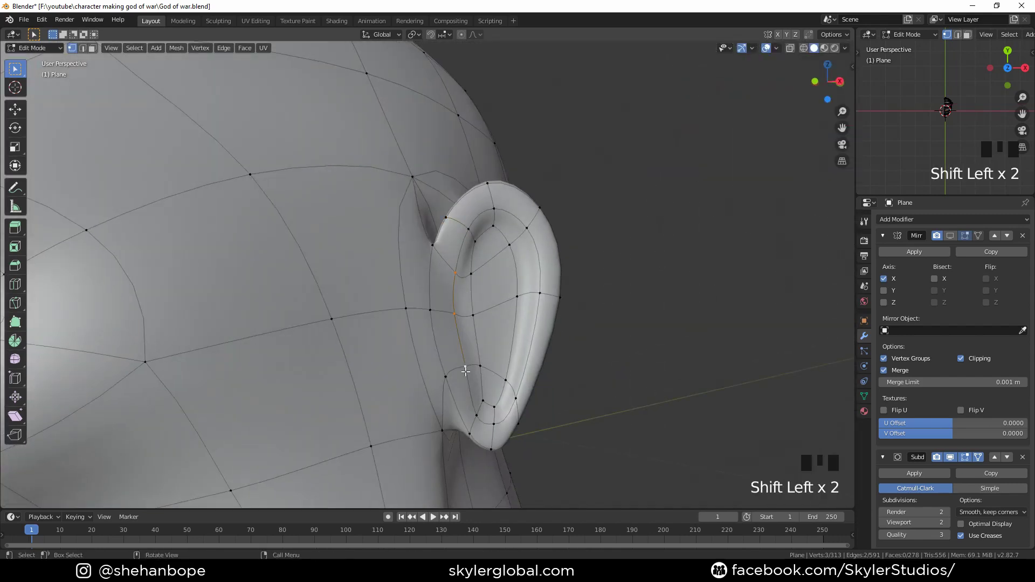
{"action": "key", "text": "KP_1"}
{"action": "key", "text": "g"}
{"action": "key", "text": "x"}
{"action": "left_click", "coordinate": [506, 379]}
Step: Move the two lower inner vertices of the ear about 0.022 m along the X axis and nudge a neighbouring inner vertex
{"action": "middle_click_drag", "start_coordinate": [506, 379], "coordinate": [464, 384]}
{"action": "left_click", "coordinate": [476, 405]}
{"action": "left_click", "coordinate": [493, 414], "text": "shift"}
{"action": "key", "text": "KP_1"}
{"action": "key", "text": "g"}
{"action": "key", "text": "x"}
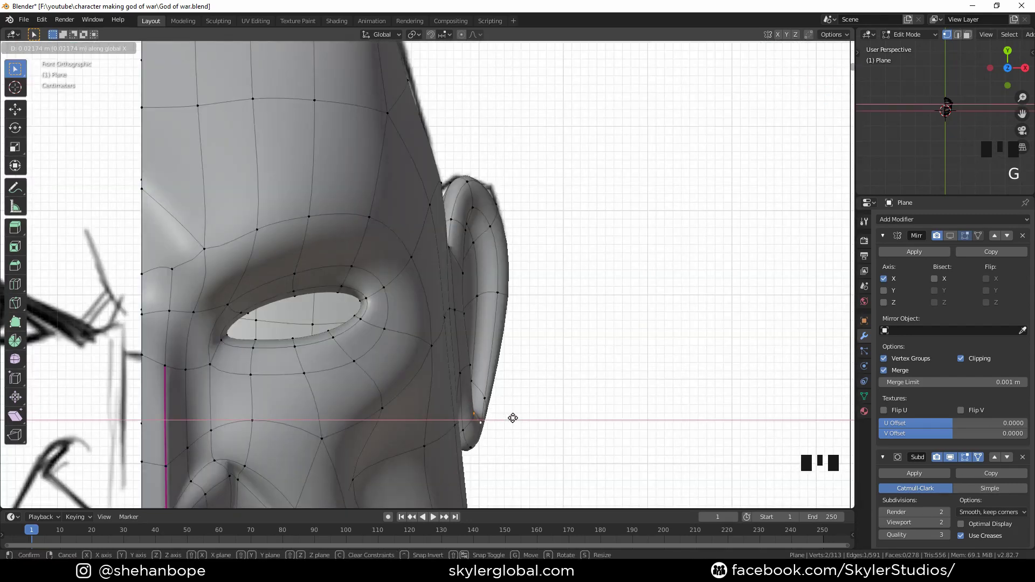
{"action": "left_click", "coordinate": [513, 417]}
{"action": "left_click", "coordinate": [475, 316]}
{"action": "key", "text": "g"}
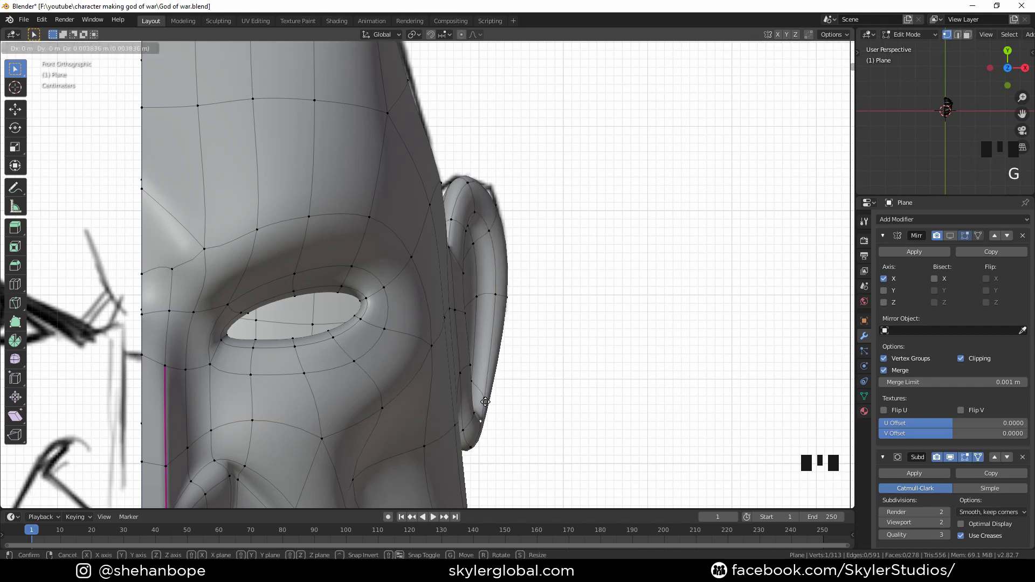
{"action": "middle_click_drag", "start_coordinate": [483, 404], "coordinate": [463, 356]}
Step: In side view, move the front inner rim vertices backward so the inner ear narrows in a curve toward the lobe
{"action": "key", "text": "KP_3"}
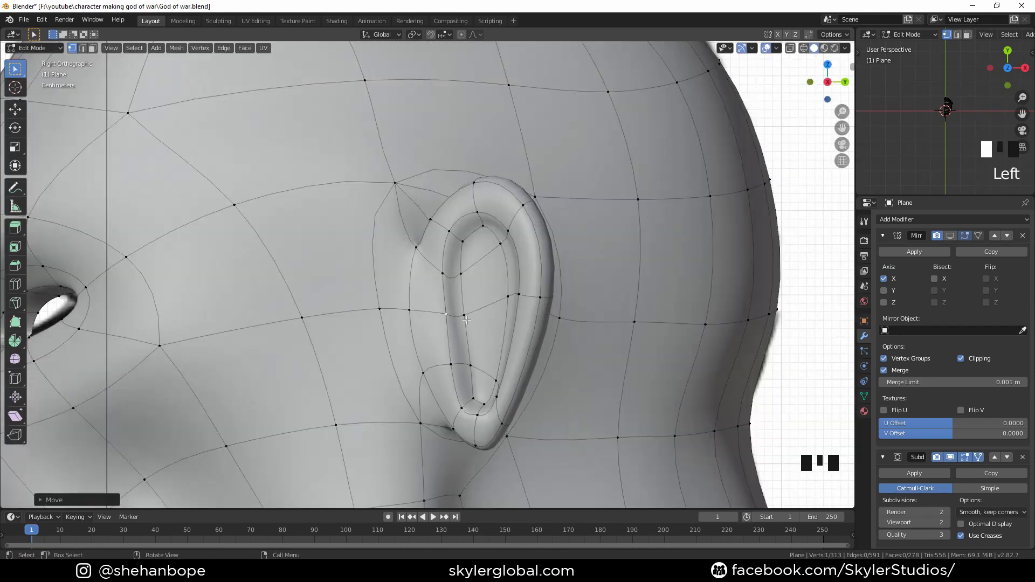
{"action": "key", "text": "g"}
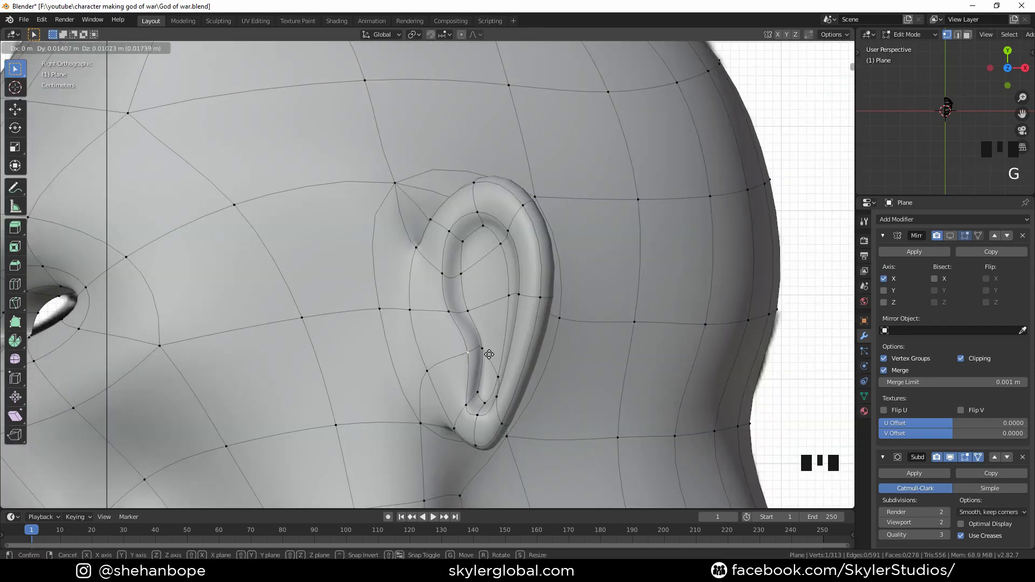
{"action": "left_click", "coordinate": [470, 231]}
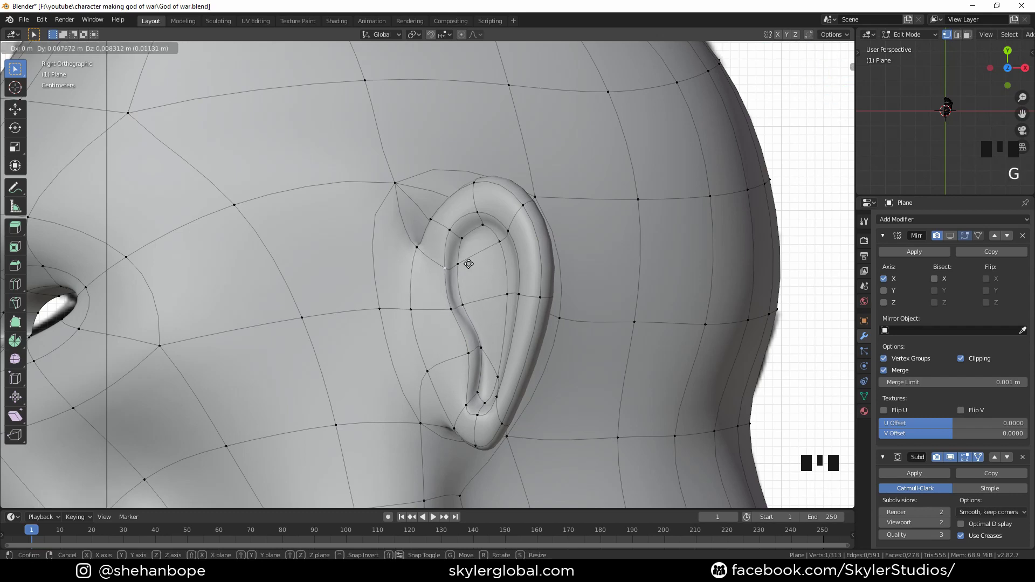
Step: Adjust the vertices around the earlobe and its lower inner rim in side view
{"action": "left_click", "coordinate": [479, 398]}
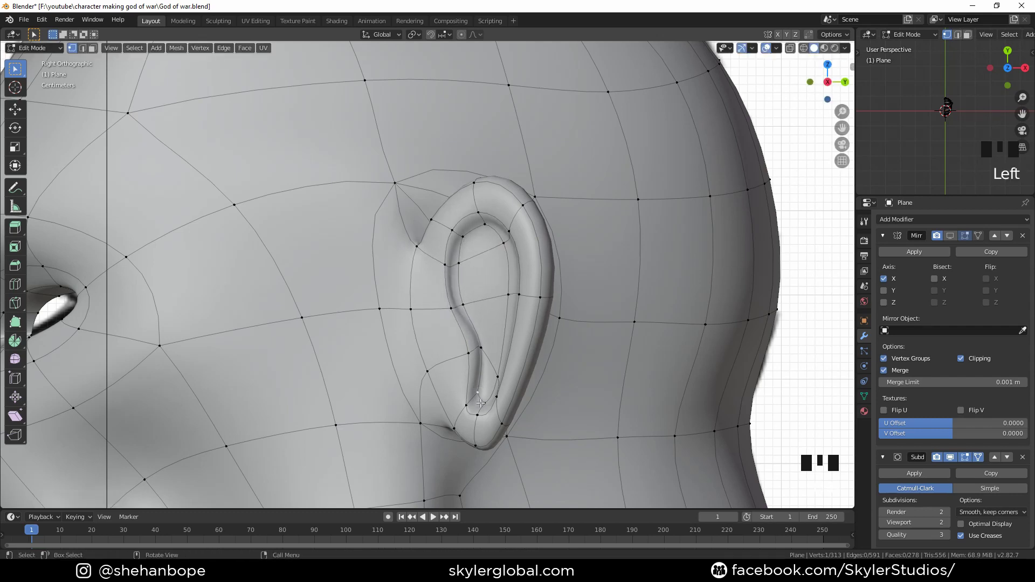
{"action": "left_click", "coordinate": [494, 425]}
{"action": "key", "text": "g"}
{"action": "left_click", "coordinate": [492, 424]}
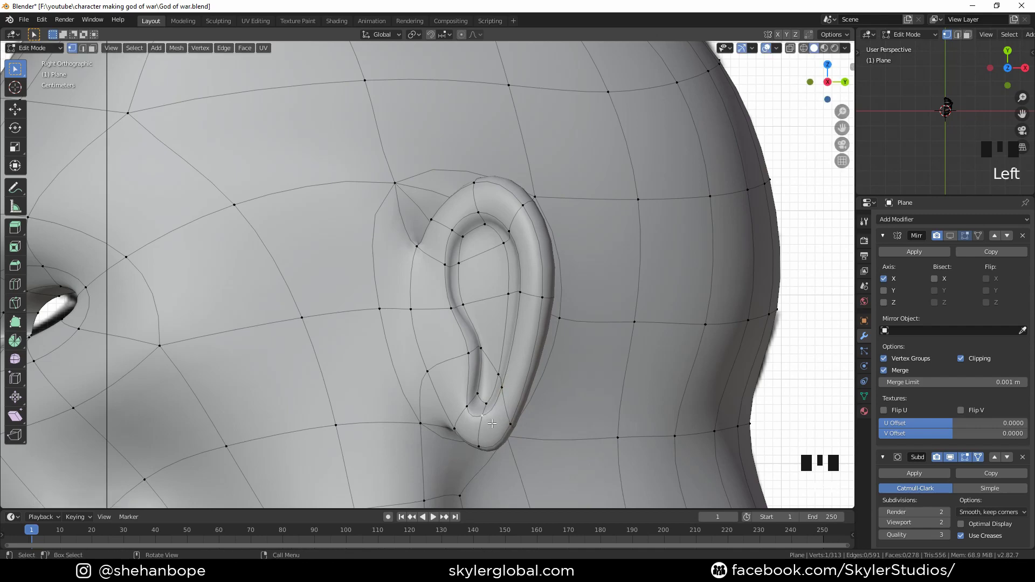
{"action": "key", "text": "g"}
{"action": "left_click", "coordinate": [531, 398]}
Step: Select the four vertices at the lower back of the ear and move them together in side view
{"action": "left_click", "coordinate": [511, 424], "text": "shift"}
{"action": "key", "text": "KP_1"}
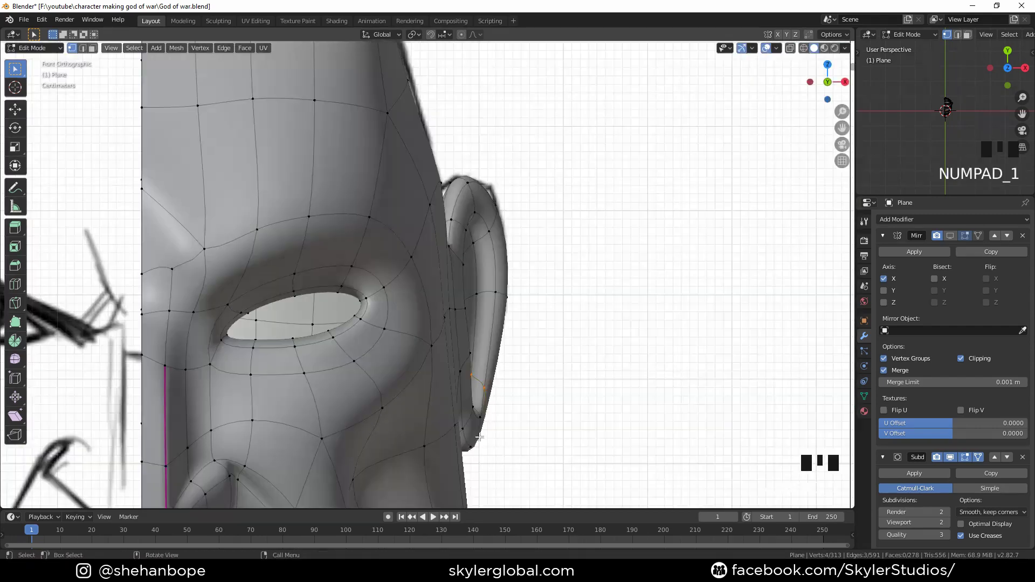
{"action": "key", "text": "KP_3"}
{"action": "scroll", "coordinate": [530, 396], "scroll_direction": "down", "scroll_amount": 2}
{"action": "key", "text": "g"}
{"action": "left_click", "coordinate": [496, 369]}
Step: Select the vertices across the ear's upper back rim and move them slightly backward and upward in side view
{"action": "middle_click_drag", "start_coordinate": [508, 268], "coordinate": [512, 354]}
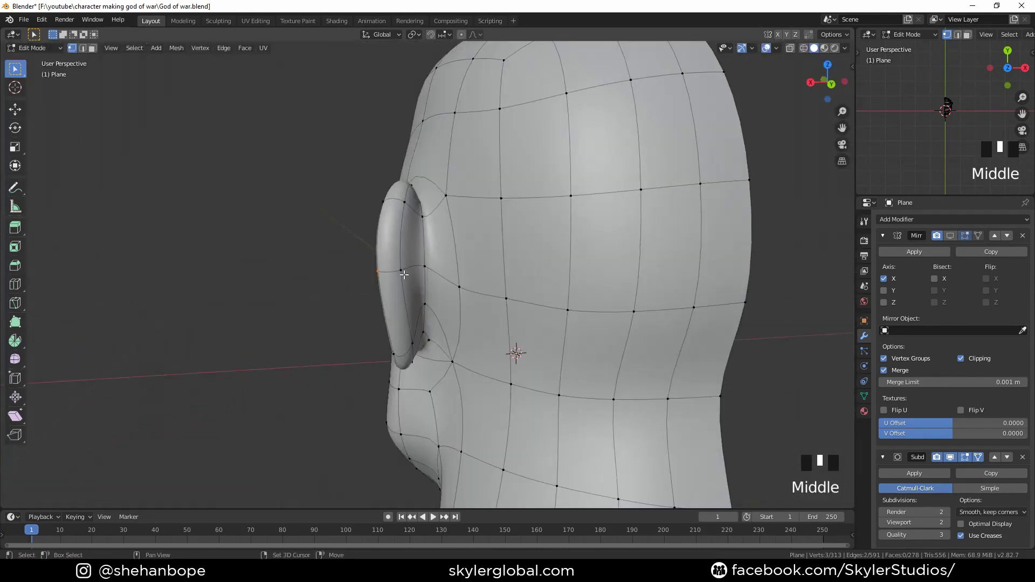
{"action": "key", "text": "KP_3"}
{"action": "left_click", "coordinate": [448, 210]}
{"action": "middle_click_drag", "start_coordinate": [448, 211], "coordinate": [382, 222]}
{"action": "left_click", "coordinate": [429, 219], "text": "shift"}
{"action": "key", "text": "KP_3"}
{"action": "key", "text": "g"}
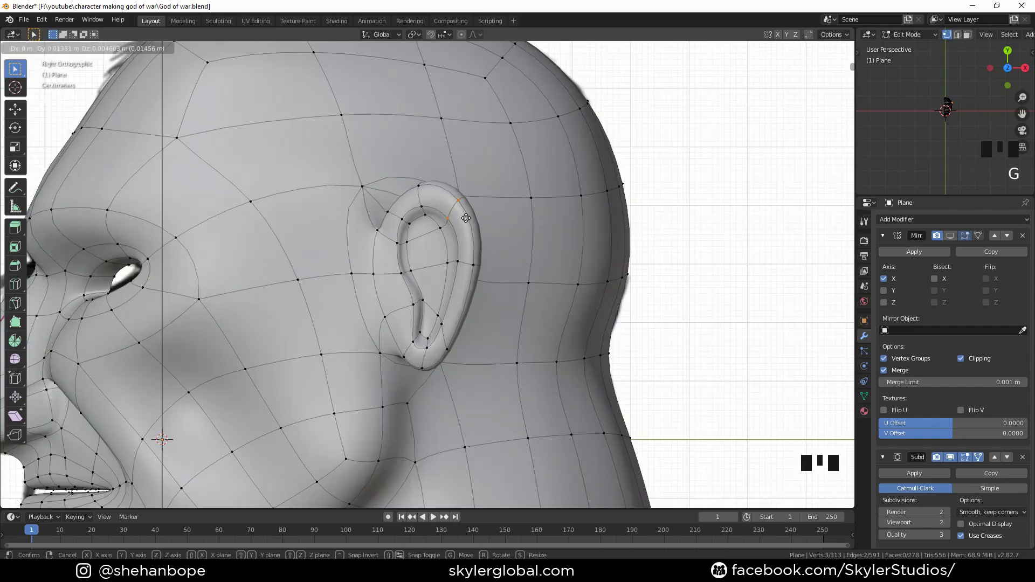
{"action": "left_click", "coordinate": [459, 232]}
Step: Reposition the vertices along the front and upper inner rim of the ear to refine its curve
{"action": "left_click", "coordinate": [399, 247]}
{"action": "middle_click_drag", "start_coordinate": [421, 264], "coordinate": [486, 254]}
{"action": "left_click", "coordinate": [394, 274], "text": "shift"}
{"action": "key", "text": "g"}
{"action": "left_click", "coordinate": [400, 268]}
{"action": "left_click", "coordinate": [403, 223]}
{"action": "left_click", "coordinate": [415, 216], "text": "shift"}
{"action": "key", "text": "g"}
{"action": "left_click", "coordinate": [418, 221]}
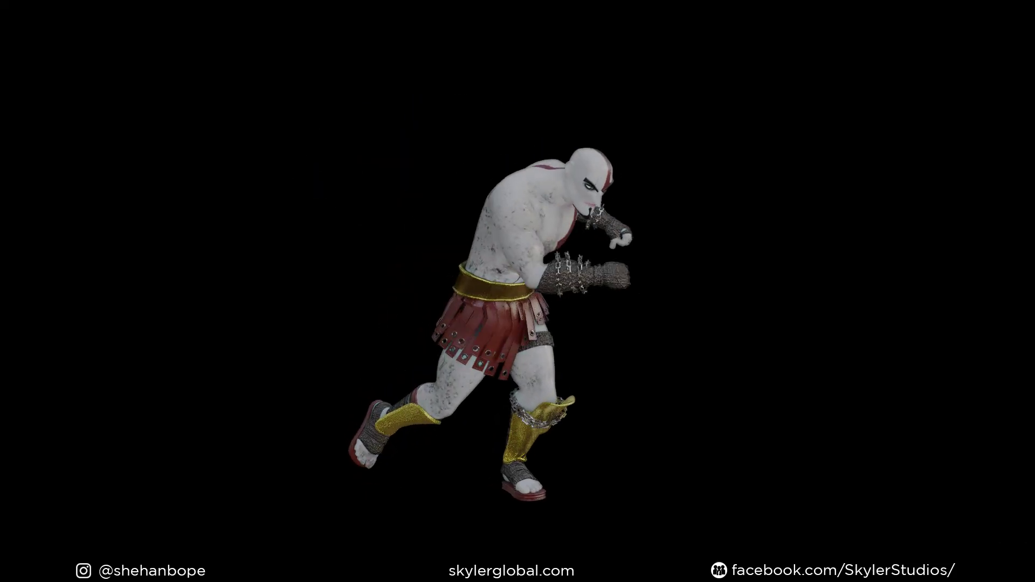